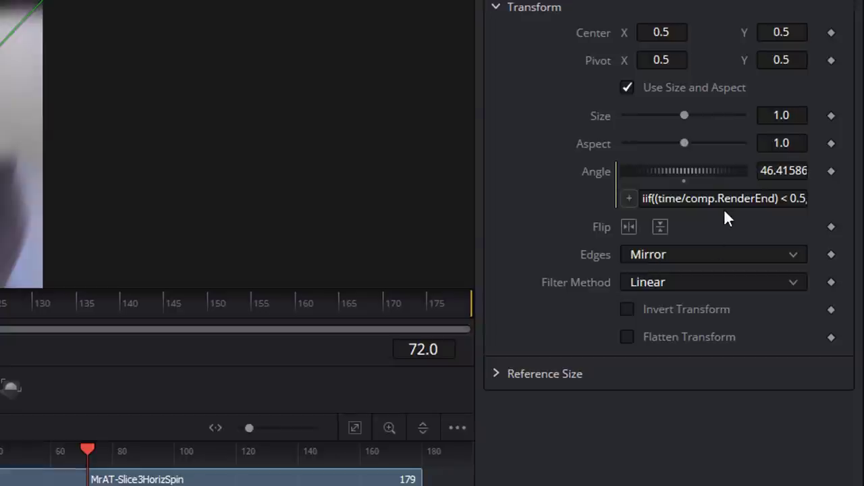
Step: Select the Angle easing expression in the Transform inspector to inspect it
{"action": "left_click", "coordinate": [728, 198]}
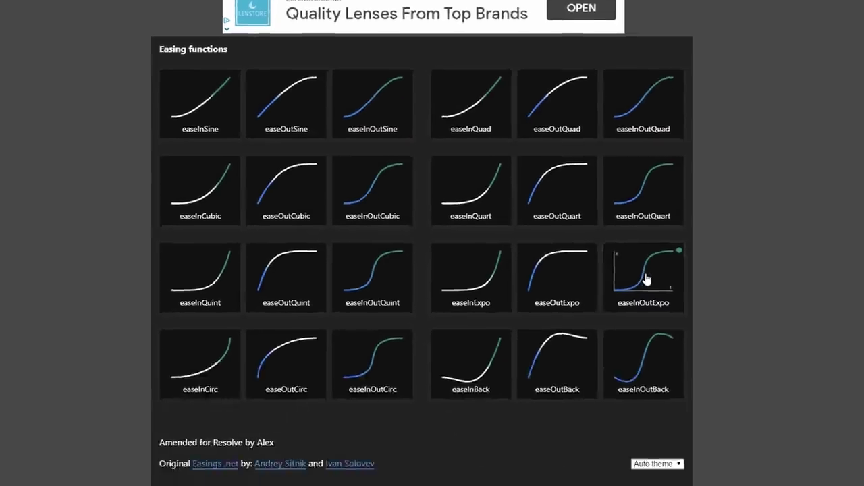
{"action": "left_click", "coordinate": [783, 391]}
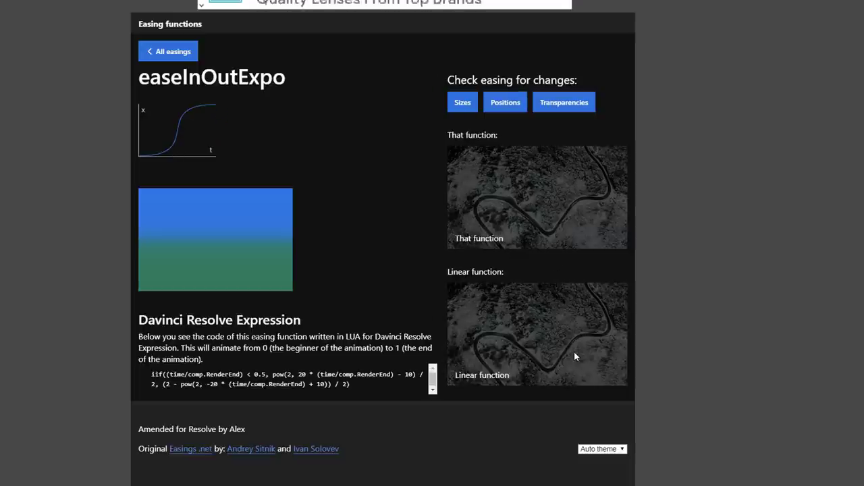
Step: Preview the easeInOutExpo easing applied to sizes and replay it
{"action": "left_click", "coordinate": [463, 107]}
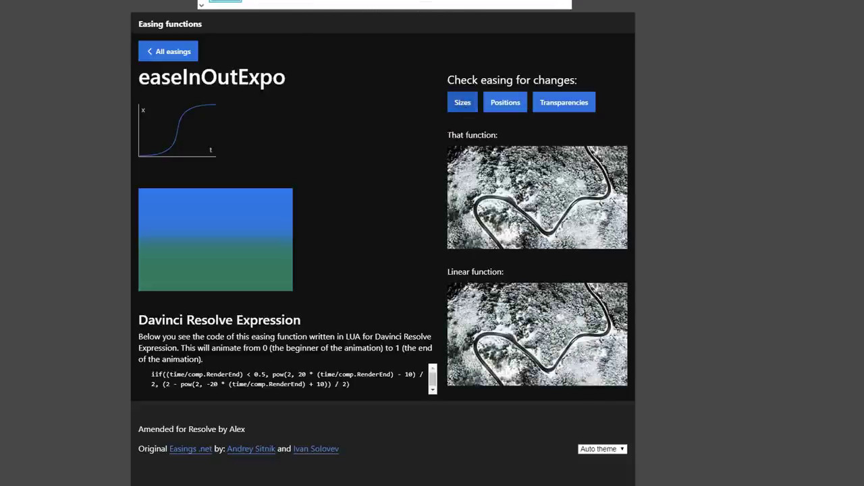
{"action": "left_click_drag", "start_coordinate": [447, 134], "coordinate": [510, 165]}
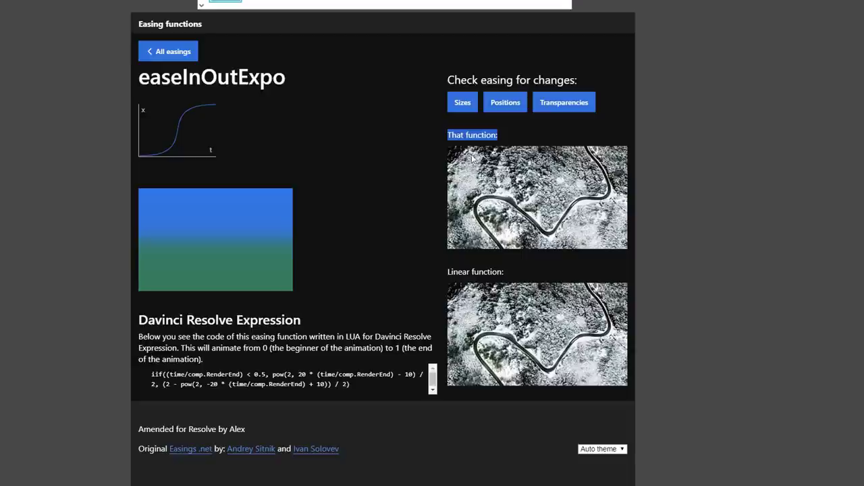
{"action": "left_click", "coordinate": [469, 108]}
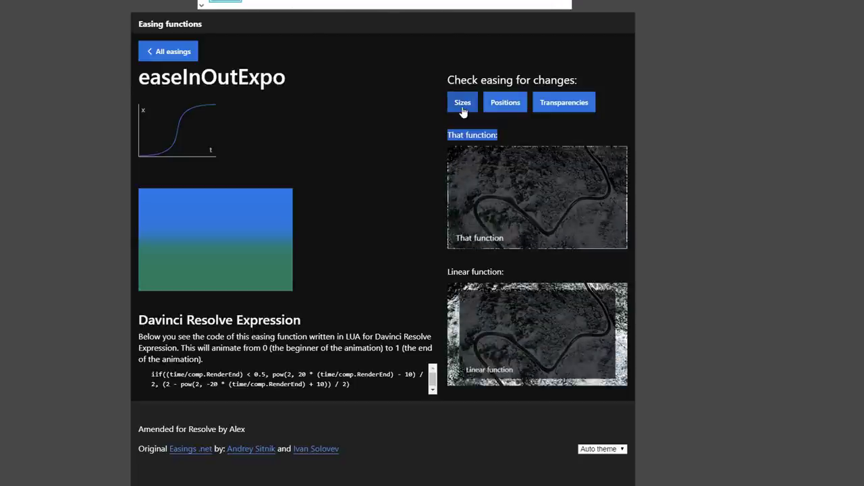
Step: Copy the easeInOutExpo DaVinci Resolve expression code to the clipboard
{"action": "left_click", "coordinate": [399, 172]}
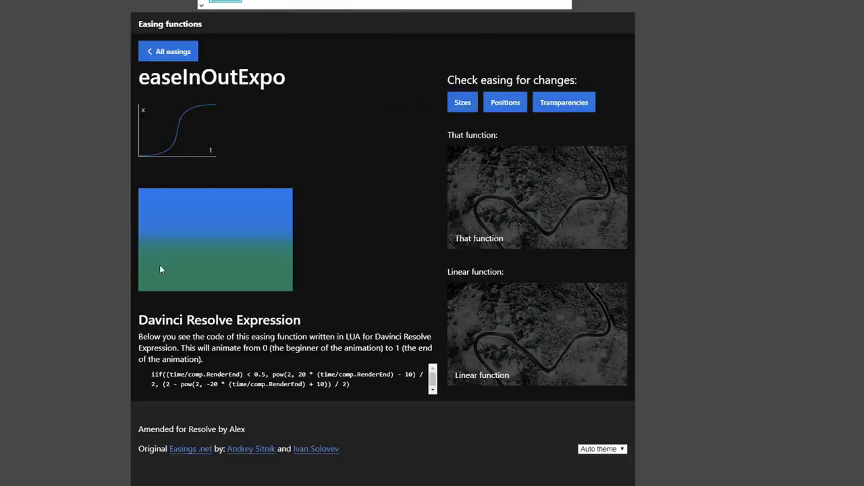
{"action": "left_click_drag", "start_coordinate": [139, 320], "coordinate": [432, 348]}
{"action": "left_click", "coordinate": [432, 348]}
{"action": "mouse_move", "coordinate": [405, 379]}
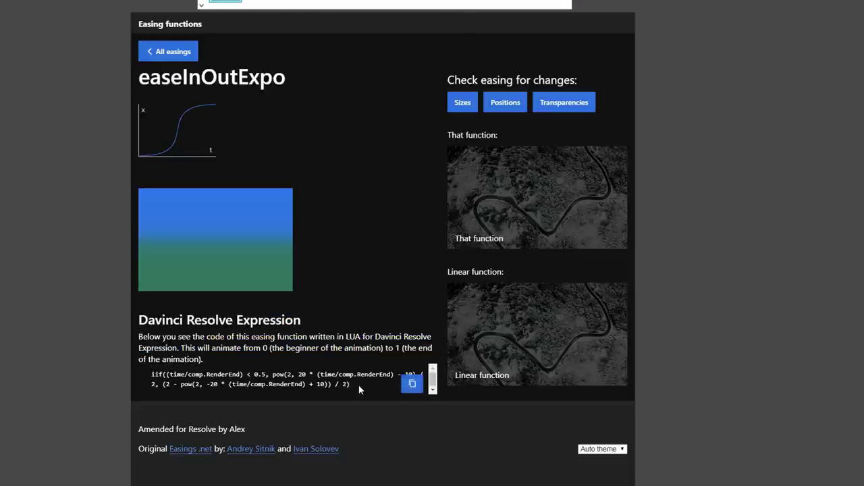
{"action": "left_click_drag", "start_coordinate": [351, 383], "coordinate": [150, 382]}
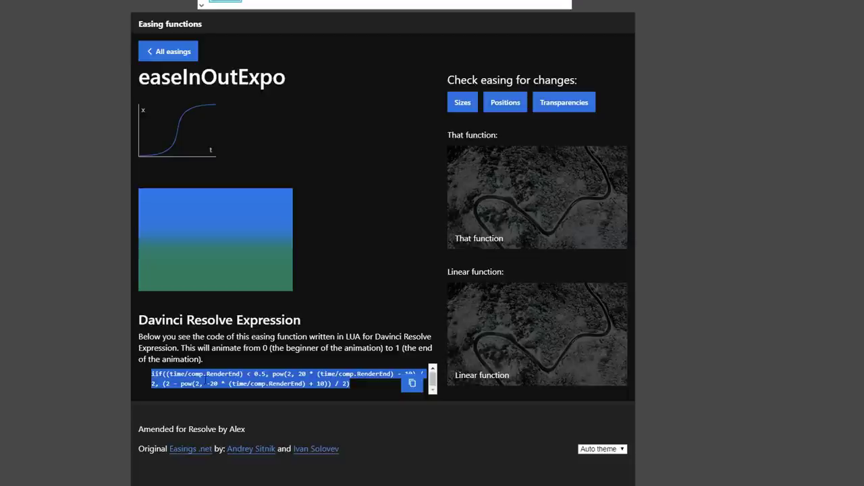
{"action": "left_click", "coordinate": [207, 380]}
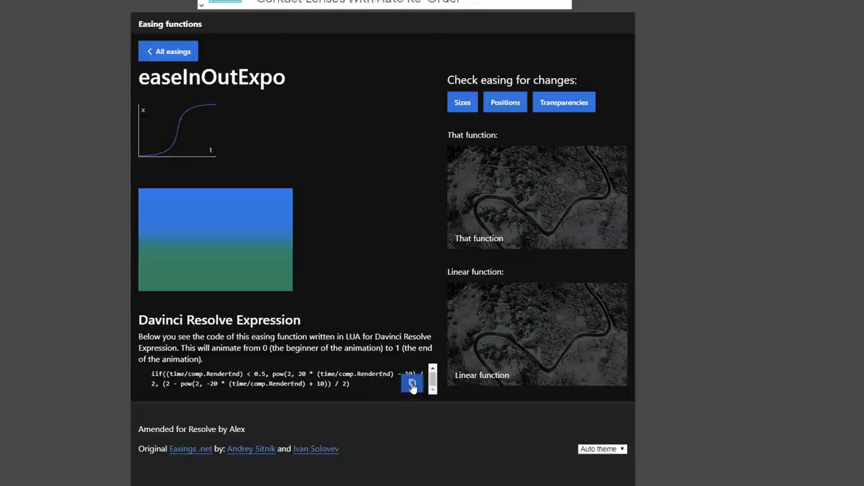
{"action": "left_click", "coordinate": [412, 385]}
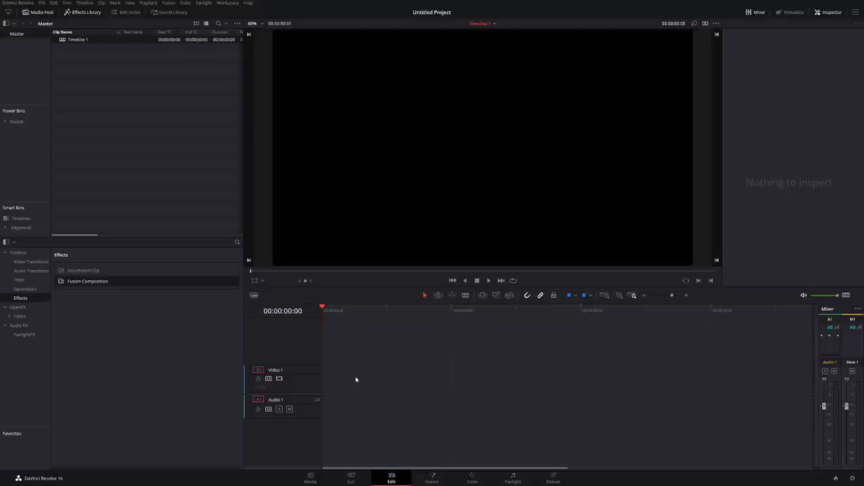
Step: Drop a Fusion Composition clip at the start of Video 1, select it, and open it in Fusion
{"action": "key", "text": "space"}
{"action": "left_click_drag", "start_coordinate": [75, 283], "coordinate": [338, 380]}
{"action": "mouse_move", "coordinate": [350, 312]}
{"action": "left_mouse_down"}
{"action": "mouse_move", "coordinate": [331, 311]}
{"action": "mouse_move", "coordinate": [349, 311]}
{"action": "left_mouse_up"}
{"action": "left_click", "coordinate": [341, 373]}
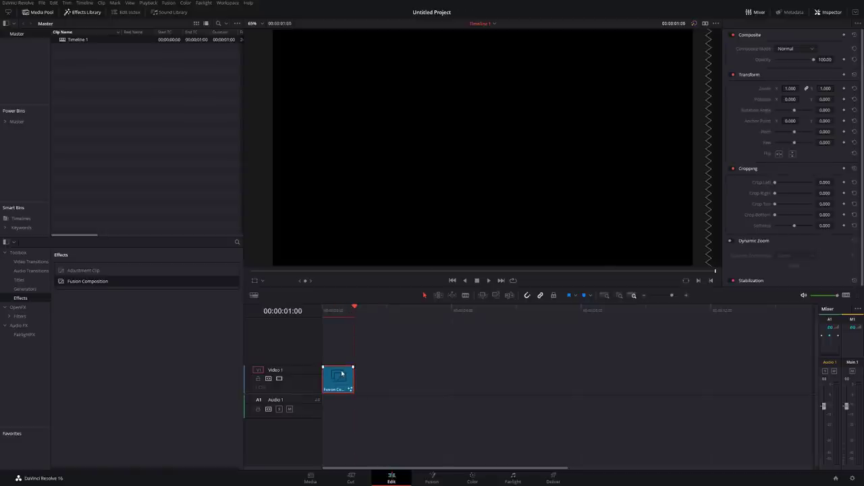
{"action": "left_click", "coordinate": [436, 481]}
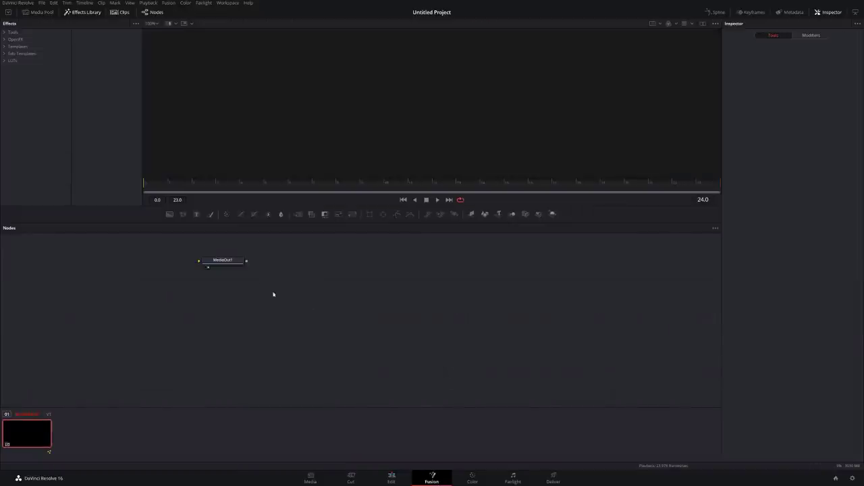
Step: Add a Rectangle1 mask feeding Background1 into MediaOut1, then bring up Rectangle1's Width options
{"action": "left_click_drag", "start_coordinate": [369, 214], "coordinate": [365, 298]}
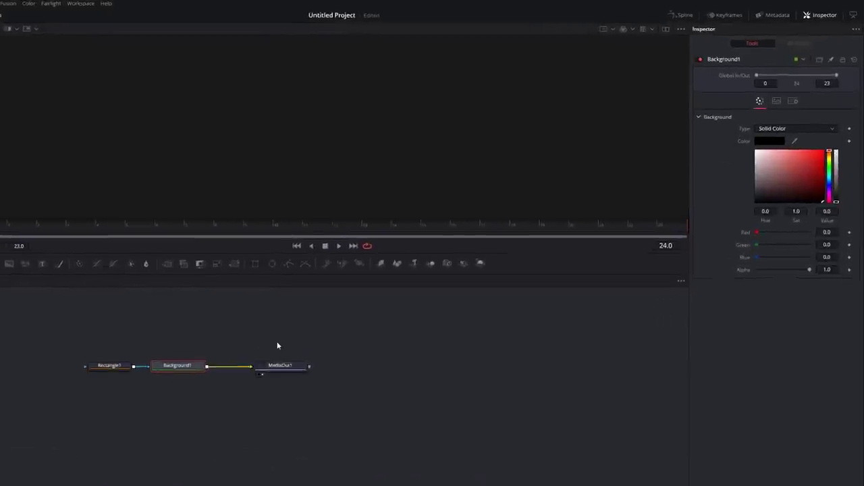
{"action": "left_click", "coordinate": [219, 246]}
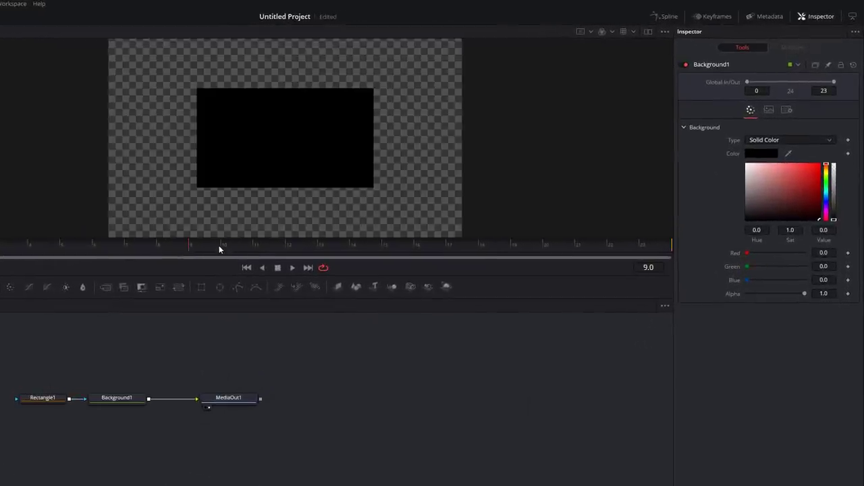
{"action": "key", "text": "space"}
{"action": "key", "text": "space"}
{"action": "key", "text": "space"}
{"action": "left_click", "coordinate": [32, 401]}
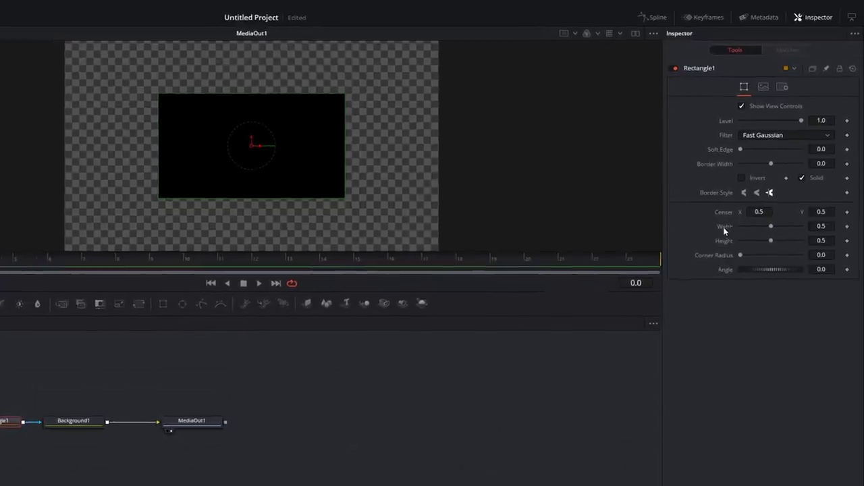
{"action": "right_click", "coordinate": [717, 234]}
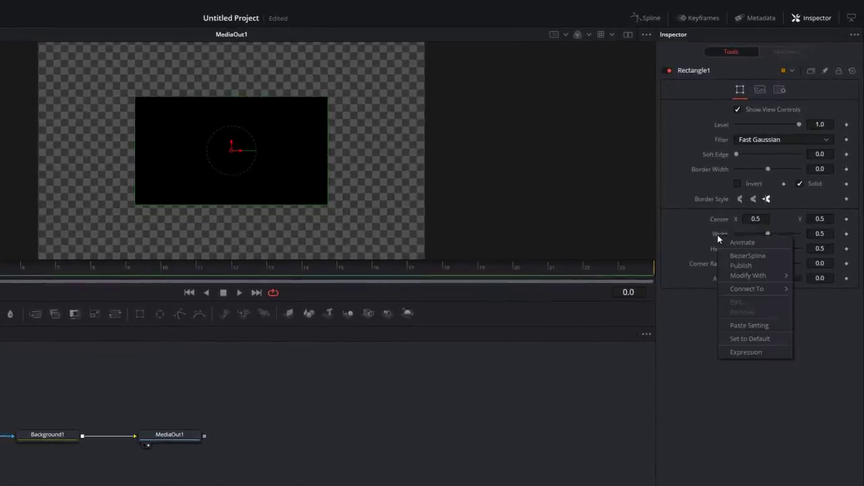
Step: Paste the easeInOutExpo expression into Rectangle1's Width and play to watch the width grow
{"action": "left_click", "coordinate": [750, 354]}
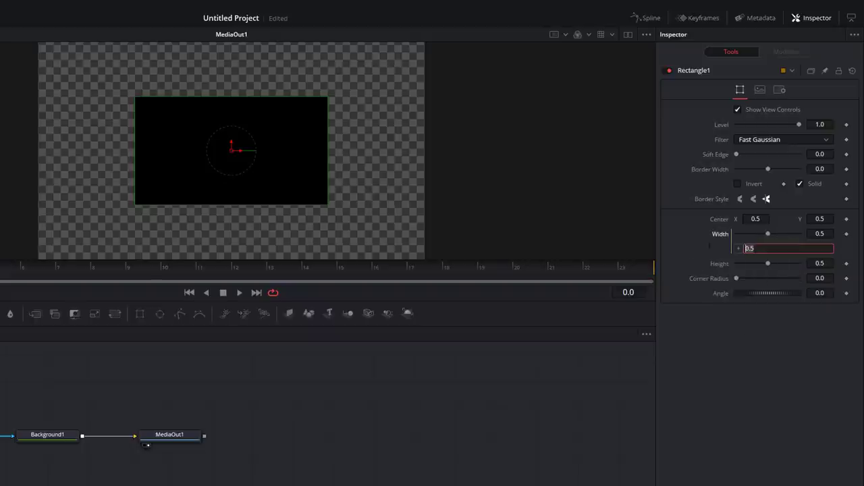
{"action": "key", "text": "ctrl+v"}
{"action": "key", "text": "Return"}
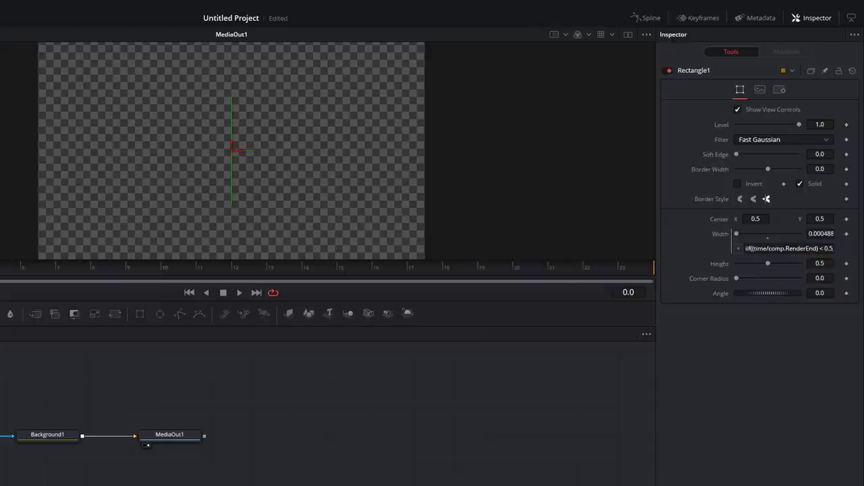
{"action": "left_click_drag", "start_coordinate": [229, 270], "coordinate": [4, 270]}
{"action": "key", "text": "space"}
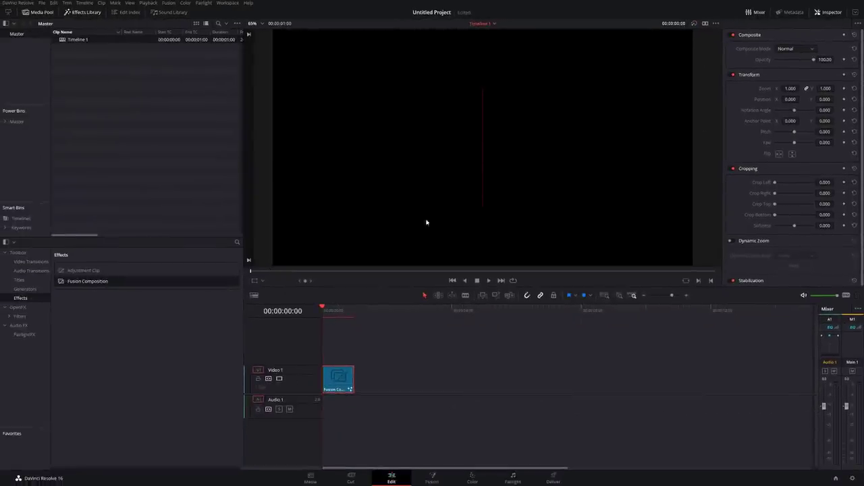
Step: Extend the Fusion Composition clip to 00:00:09:15 and play the width animation from the start
{"action": "key", "text": "space"}
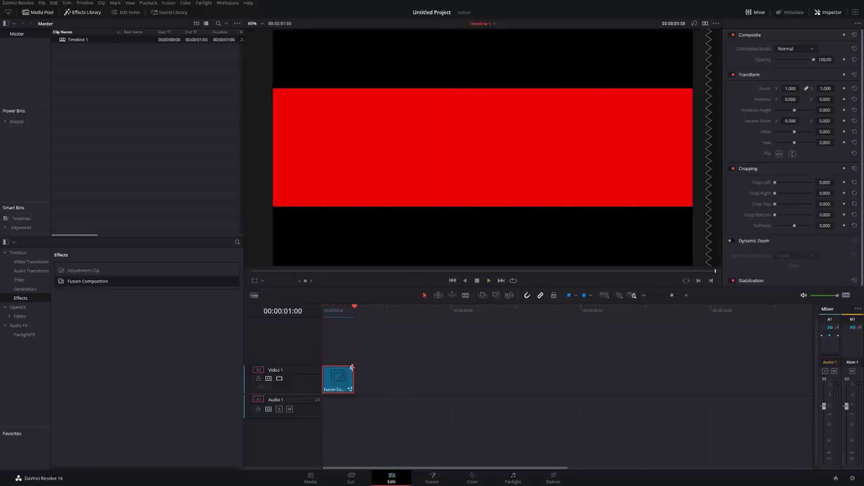
{"action": "left_click", "coordinate": [319, 314]}
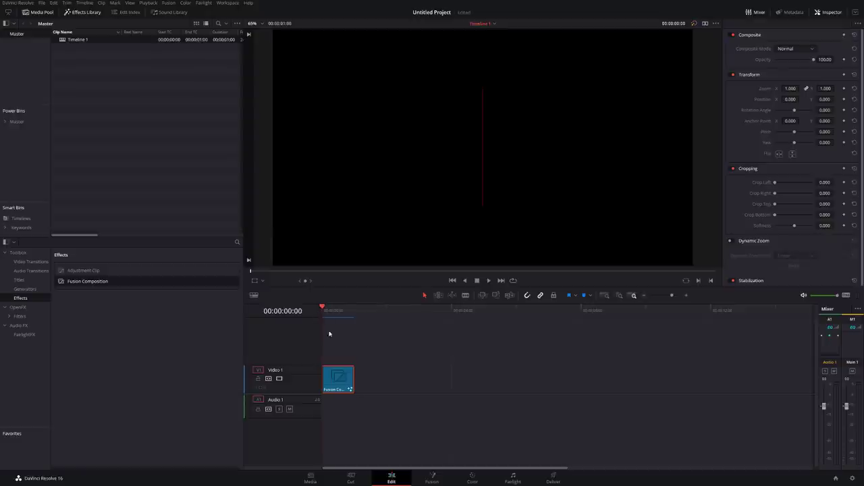
{"action": "left_click_drag", "start_coordinate": [352, 377], "coordinate": [633, 377]}
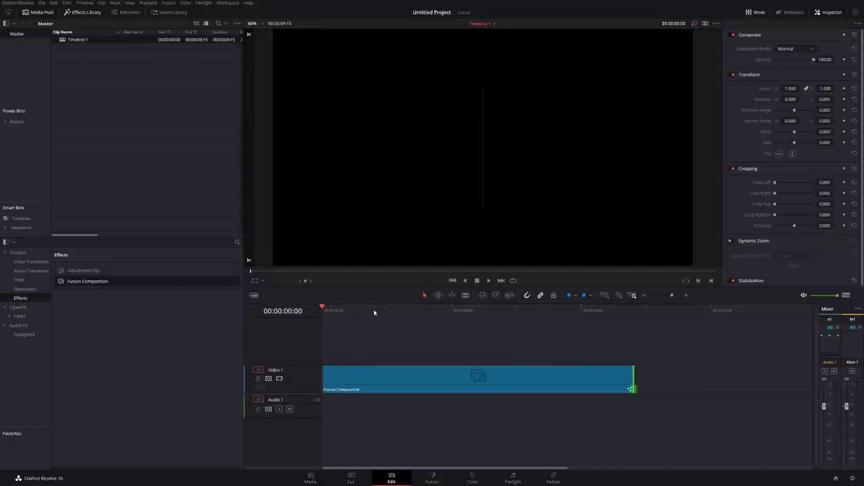
{"action": "key", "text": "space"}
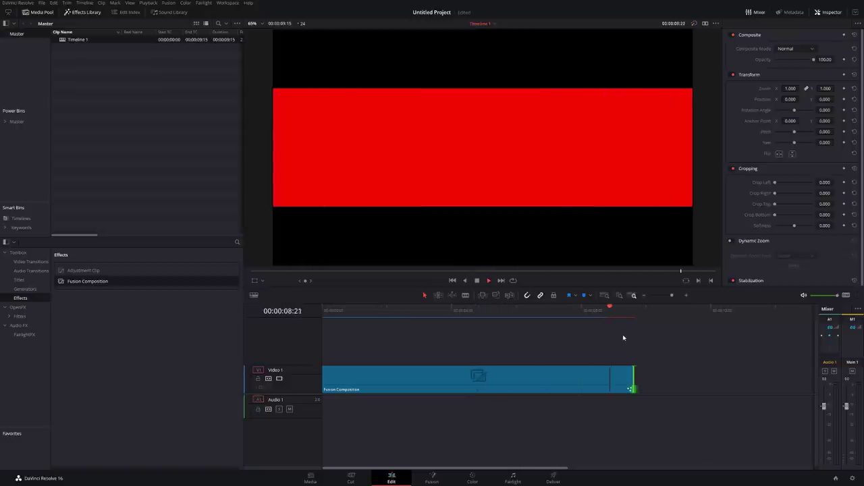
{"action": "key", "text": "space"}
{"action": "key", "text": "space"}
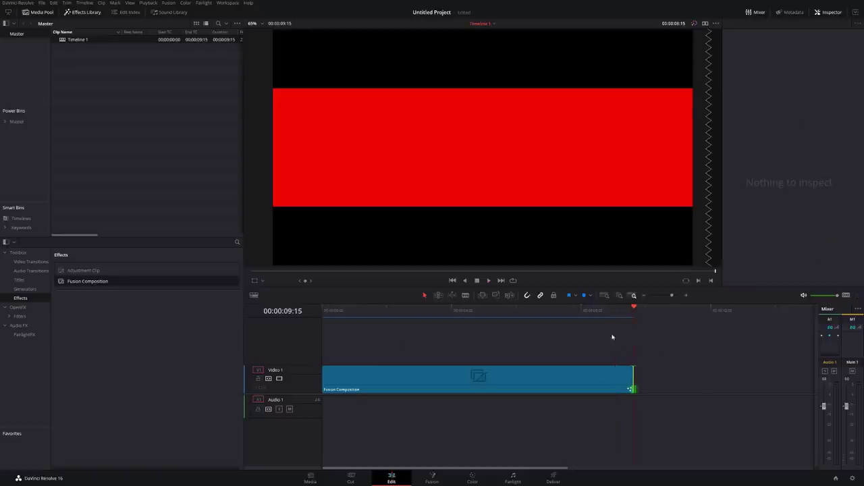
{"action": "left_click", "coordinate": [556, 316]}
Step: Reopen the clip in Fusion and remove the expression from Rectangle1's Width
{"action": "left_click", "coordinate": [447, 372]}
{"action": "left_click", "coordinate": [432, 478]}
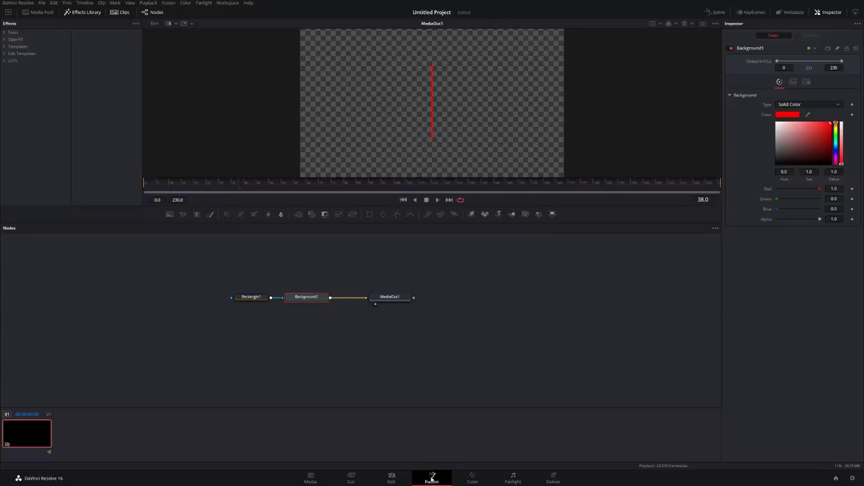
{"action": "left_click", "coordinate": [251, 297]}
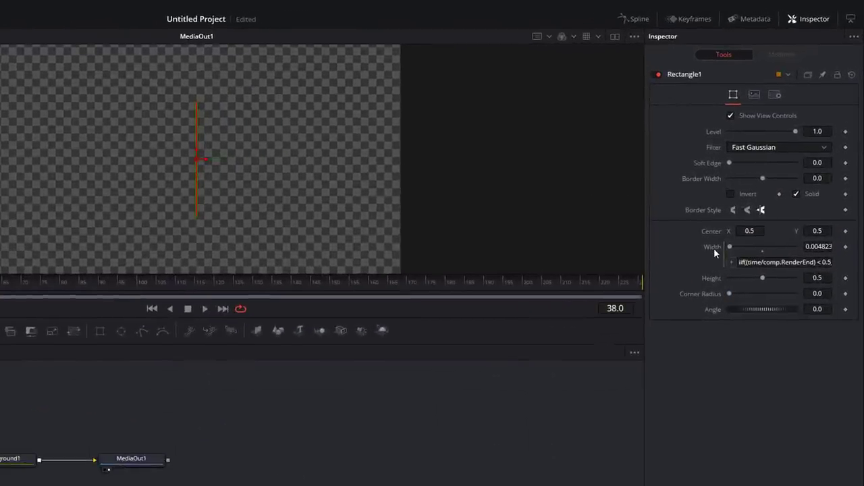
{"action": "right_click", "coordinate": [766, 160]}
{"action": "left_click", "coordinate": [749, 372]}
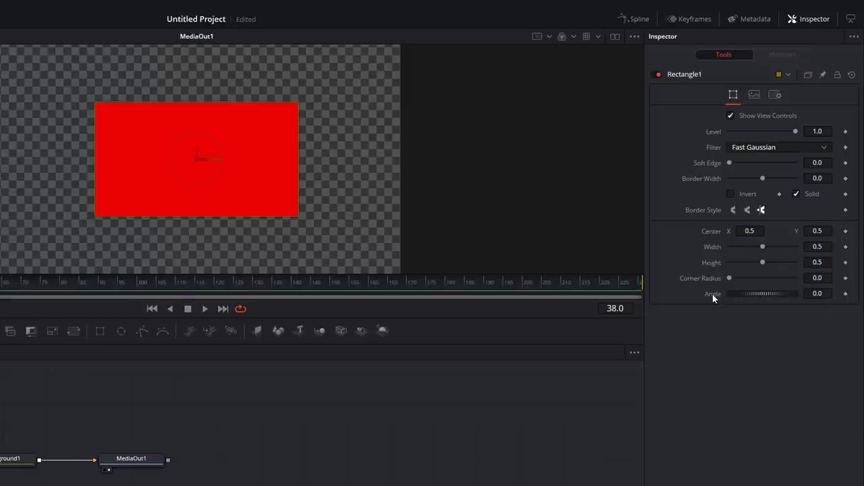
Step: Paste the easing expression into Rectangle1's Angle and play it back to check the rotation
{"action": "right_click", "coordinate": [712, 295]}
{"action": "left_click", "coordinate": [741, 417]}
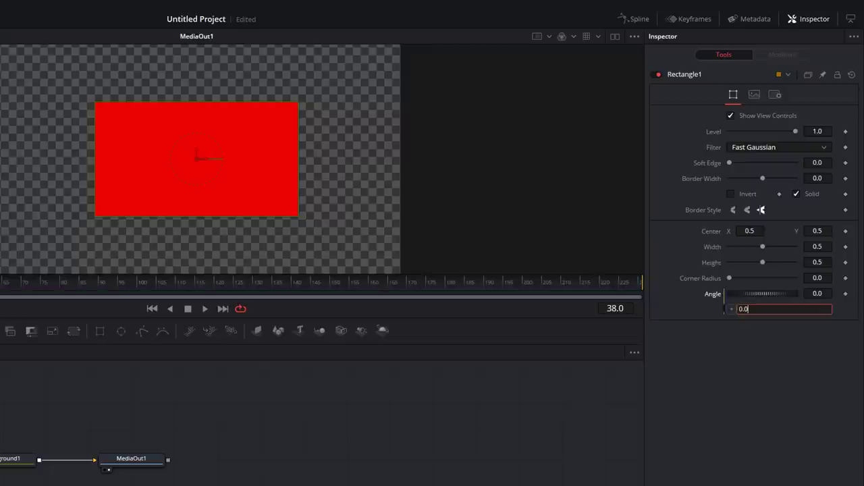
{"action": "key", "text": "ctrl+v"}
{"action": "key", "text": "Return"}
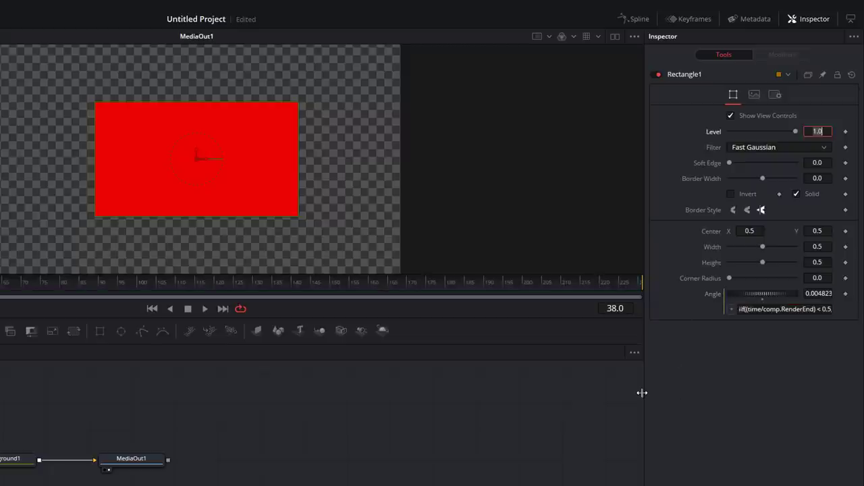
{"action": "key", "text": "space"}
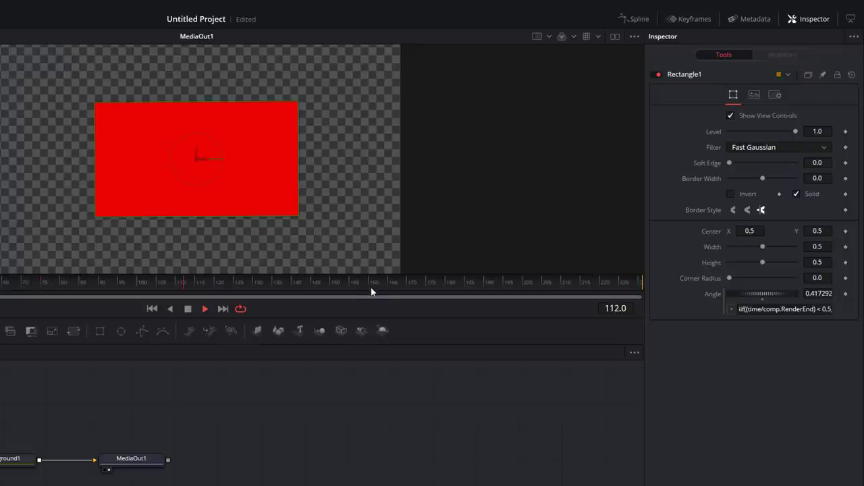
{"action": "key", "text": "space"}
{"action": "left_click_drag", "start_coordinate": [278, 282], "coordinate": [1, 297]}
Step: Append ' * 360' to the Angle expression so the rectangle makes a full turn
{"action": "left_click", "coordinate": [783, 308]}
{"action": "type", "text": "* 360"}
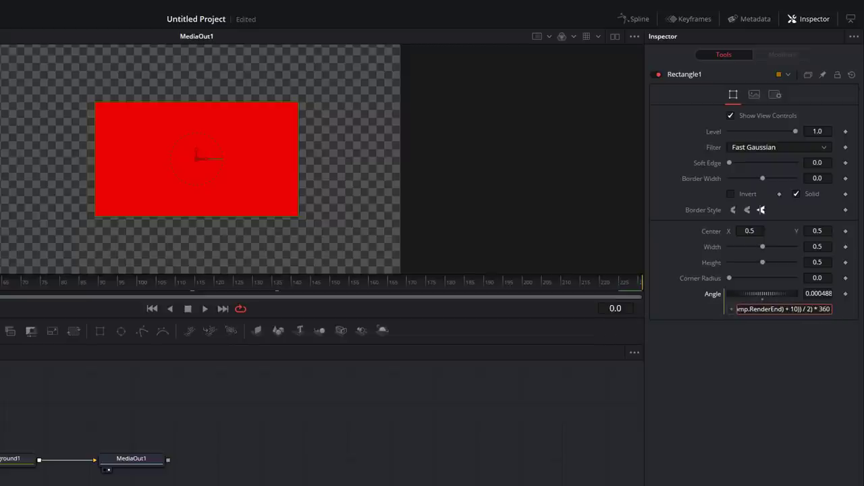
{"action": "key", "text": "Return"}
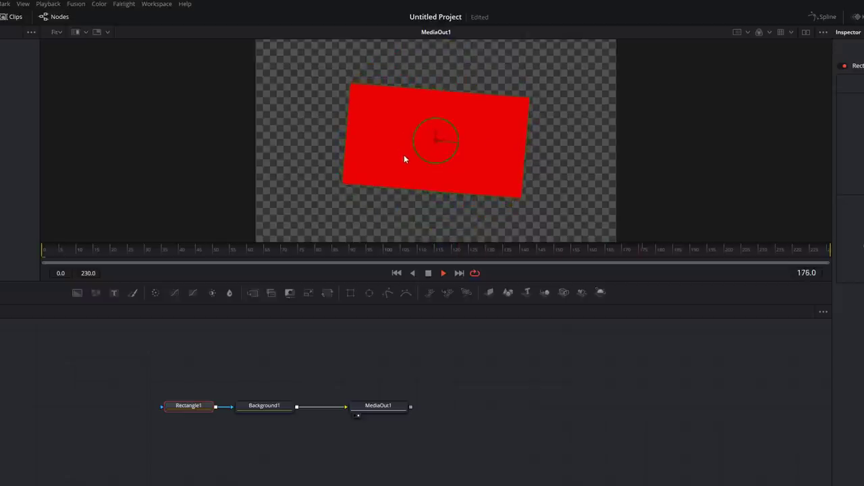
Step: Trim the Fusion Composition clip shorter on the Edit page and play the spinning rectangle from the start
{"action": "key", "text": "shift+4"}
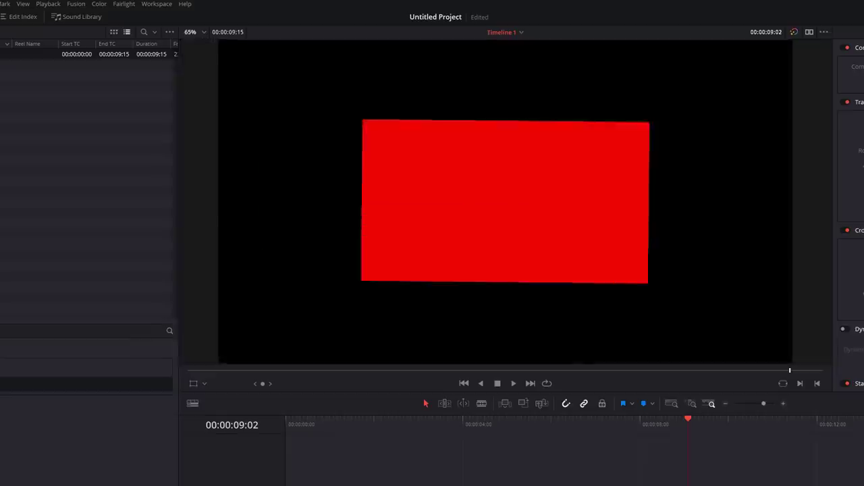
{"action": "left_click_drag", "start_coordinate": [472, 485], "coordinate": [424, 485]}
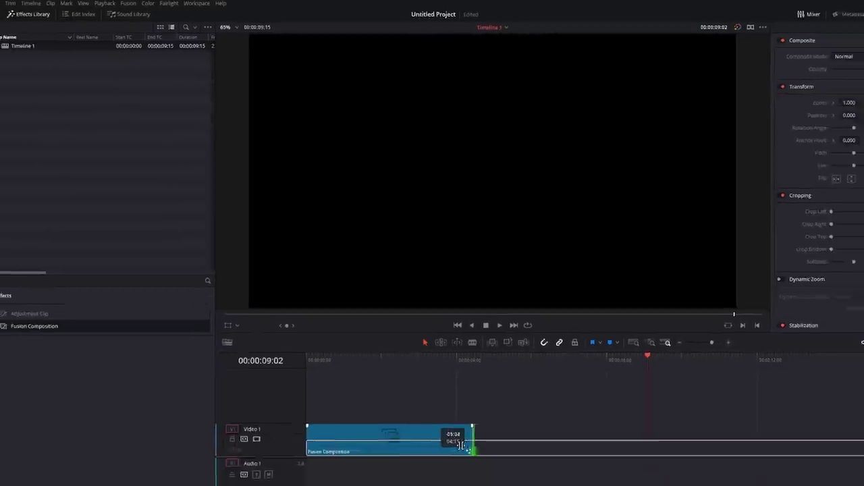
{"action": "left_click_drag", "start_coordinate": [424, 386], "coordinate": [418, 386]}
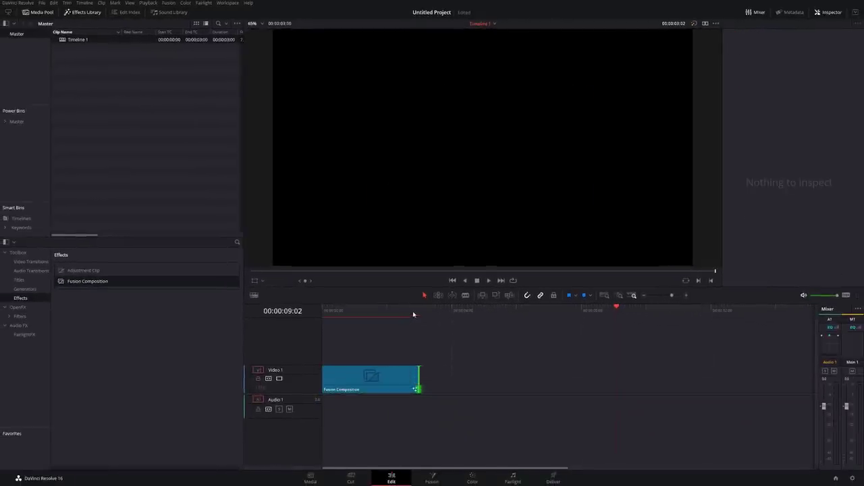
{"action": "left_click", "coordinate": [324, 311]}
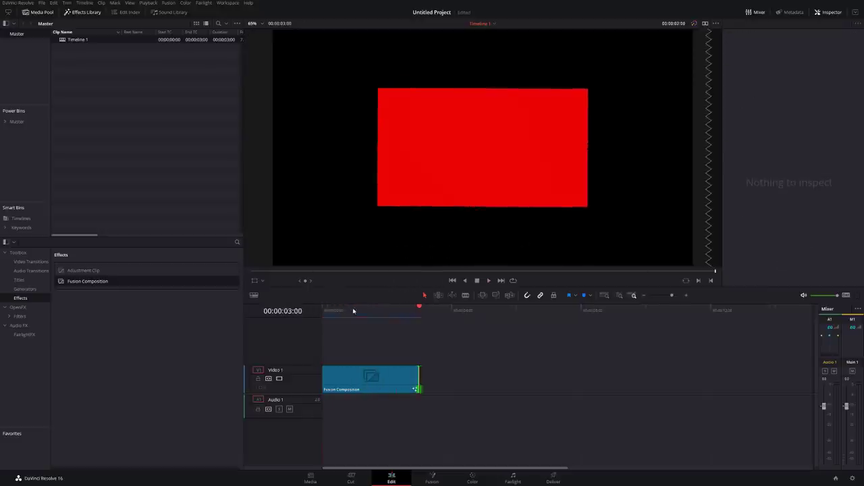
{"action": "left_click", "coordinate": [324, 310]}
{"action": "key", "text": "space"}
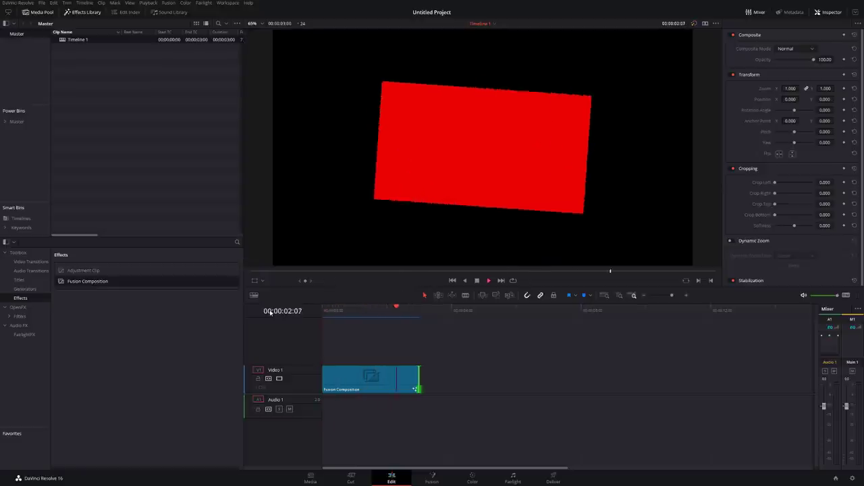
{"action": "key", "text": "space"}
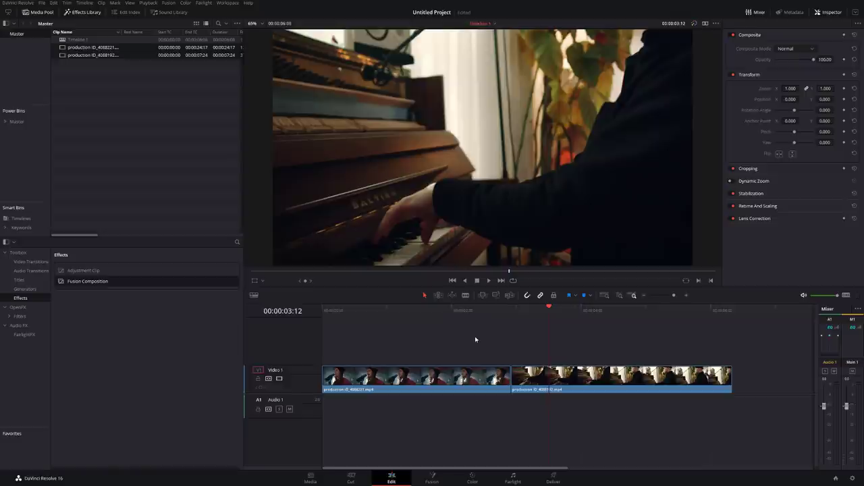
Step: Place the Fusion Transitions Cross Dissolve on the cut between the two selected clips
{"action": "left_click_drag", "start_coordinate": [462, 348], "coordinate": [555, 407]}
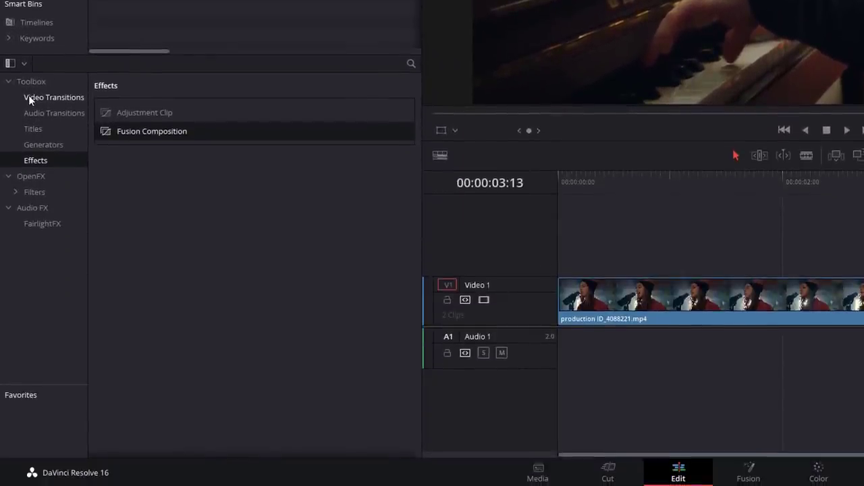
{"action": "left_click", "coordinate": [29, 98]}
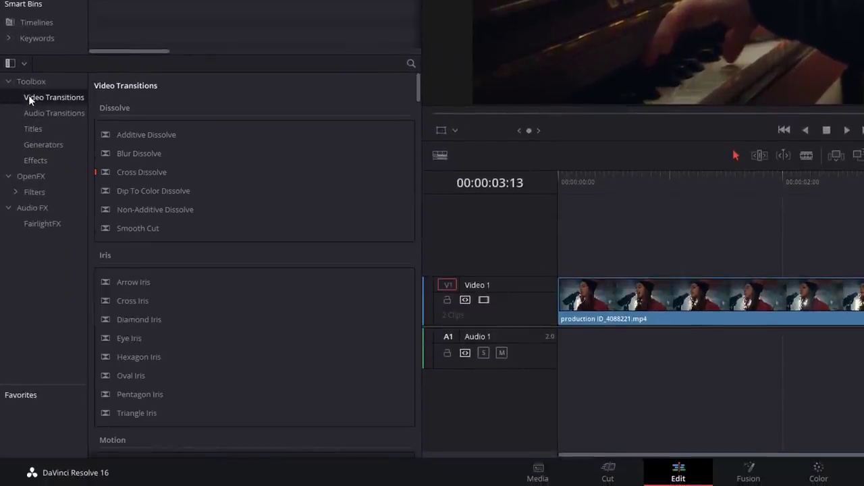
{"action": "left_click_drag", "start_coordinate": [417, 84], "coordinate": [414, 321]}
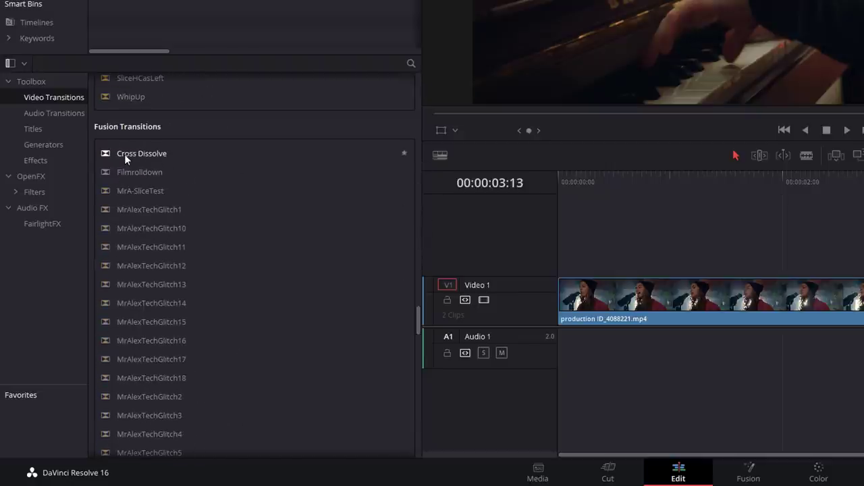
{"action": "left_click_drag", "start_coordinate": [124, 154], "coordinate": [435, 356]}
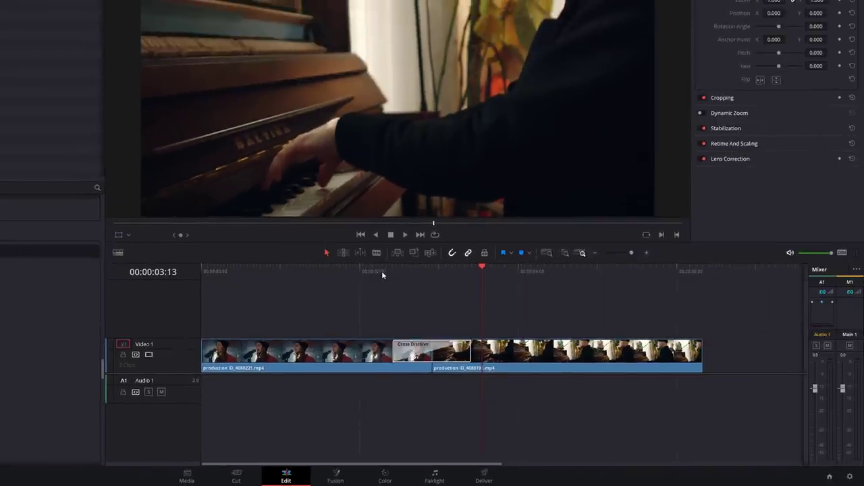
Step: Play back across the Cross Dissolve, then select it and bring up its options
{"action": "left_click", "coordinate": [382, 275]}
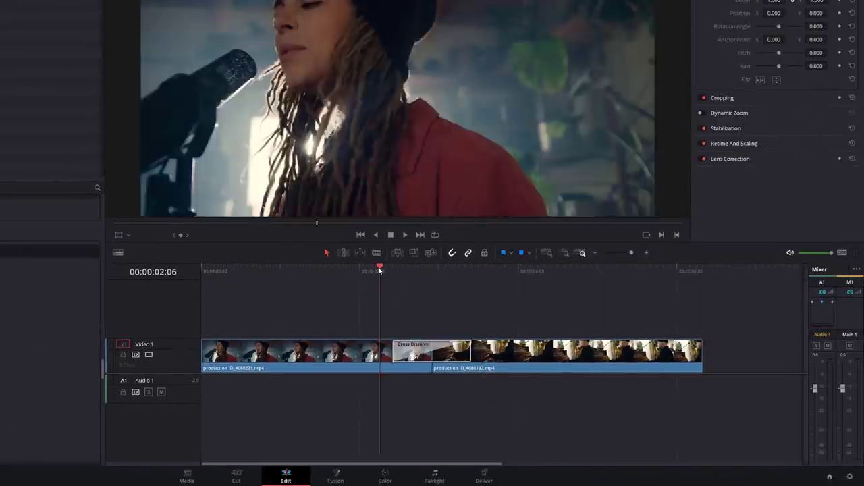
{"action": "key", "text": "space"}
{"action": "left_click", "coordinate": [378, 266]}
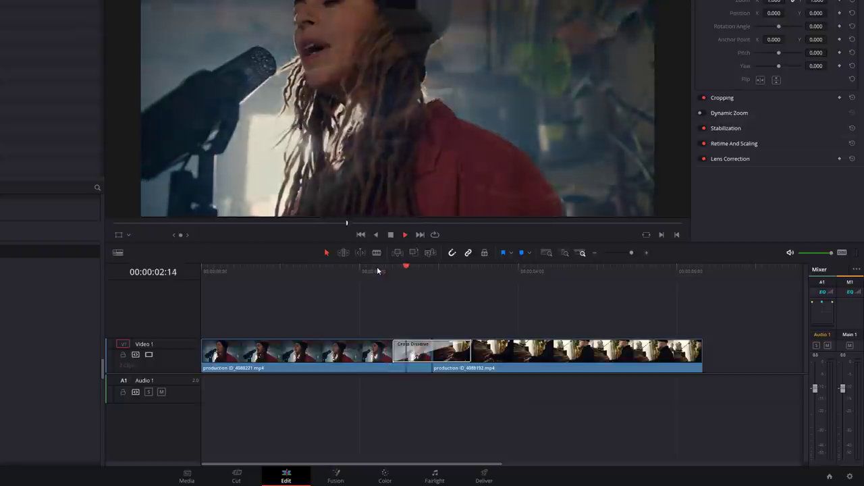
{"action": "key", "text": "space"}
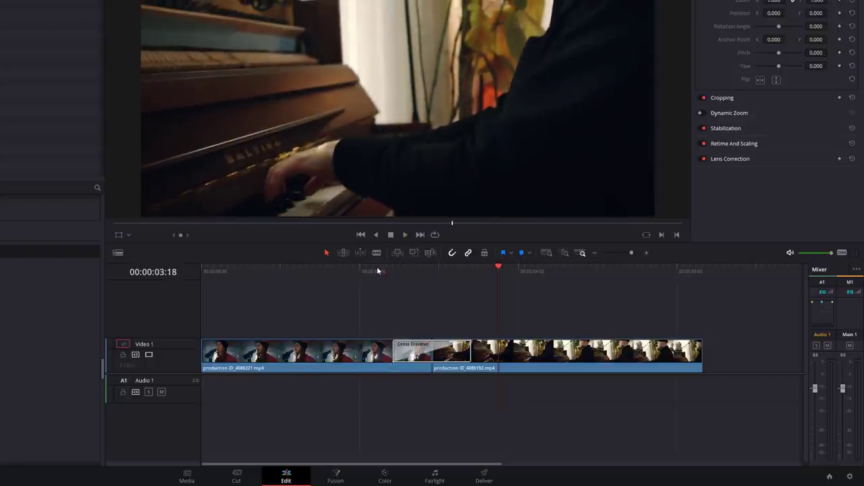
{"action": "left_click", "coordinate": [406, 351]}
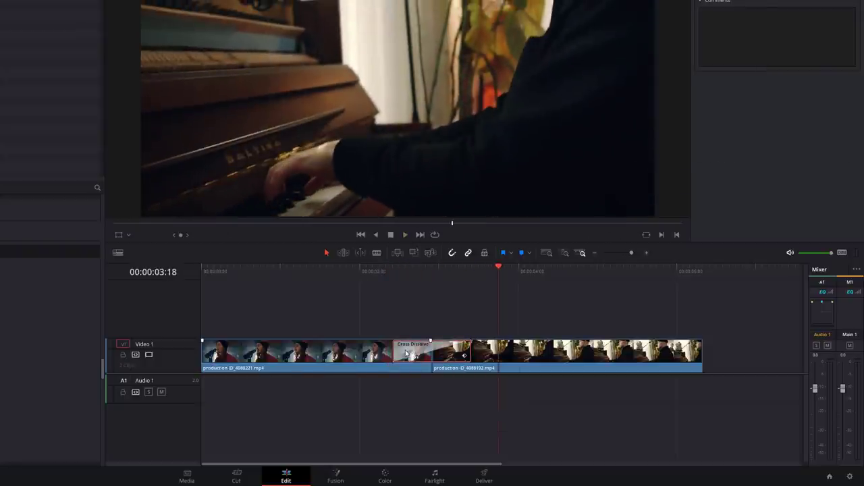
{"action": "right_click", "coordinate": [406, 352]}
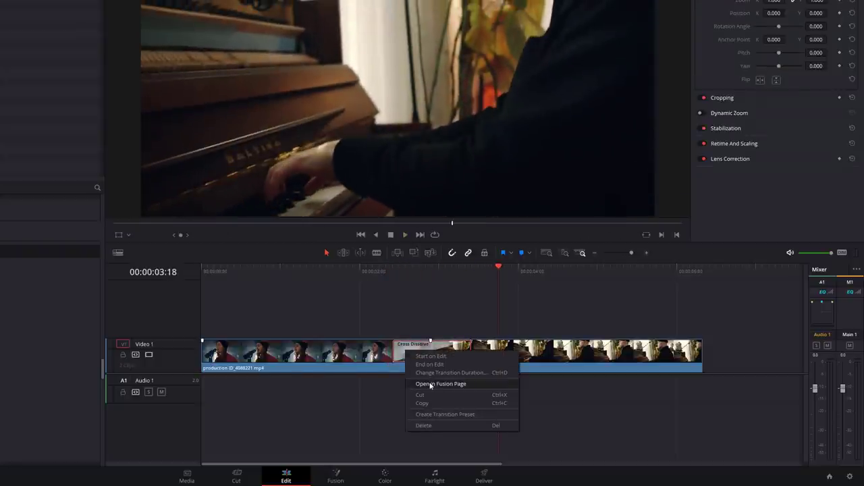
Step: Open the transition in Fusion and move MediaIn1 and MediaIn2 to the left
{"action": "left_click", "coordinate": [430, 384]}
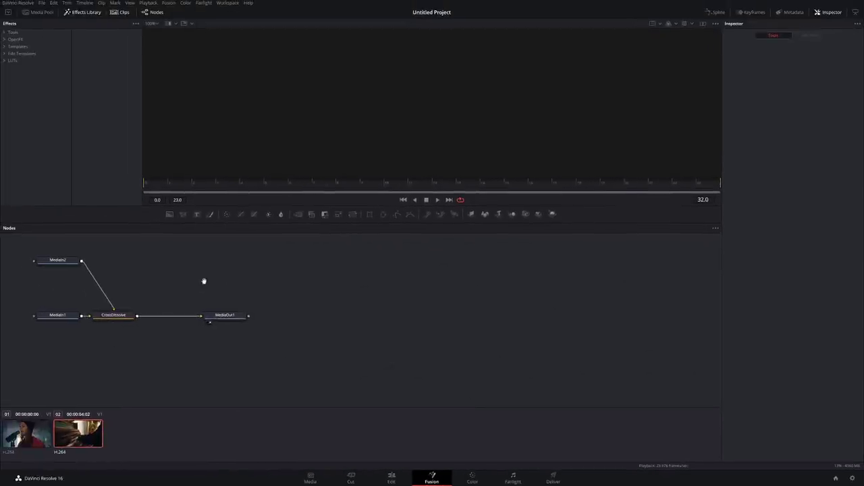
{"action": "left_click_drag", "start_coordinate": [204, 281], "coordinate": [351, 281]}
{"action": "left_click_drag", "start_coordinate": [223, 262], "coordinate": [168, 262]}
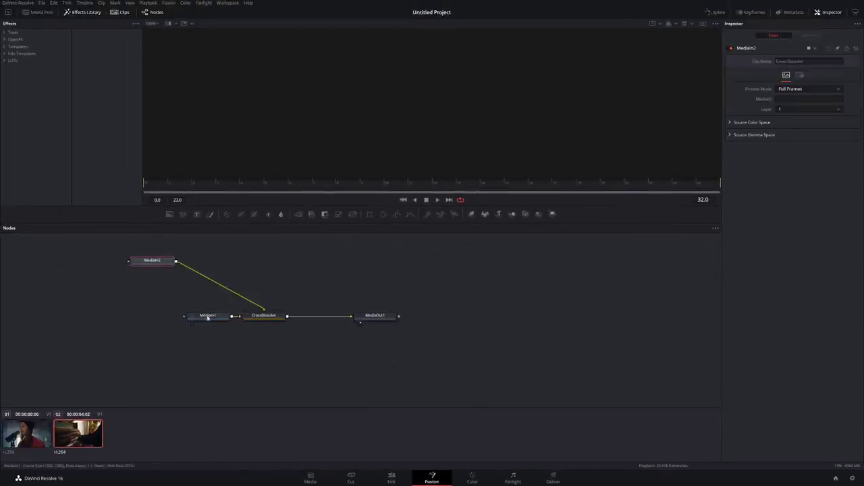
{"action": "left_click_drag", "start_coordinate": [207, 318], "coordinate": [152, 318]}
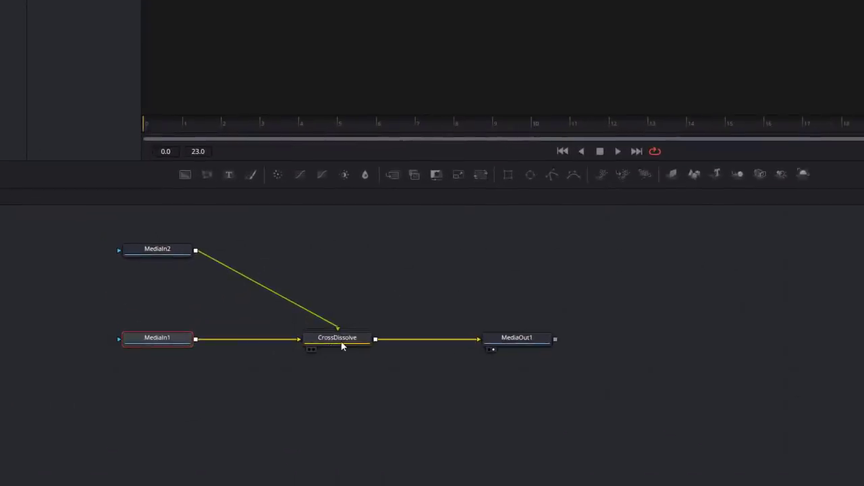
Step: Ungroup CrossDissolve into Dissolve1, select it, and play the blend in the viewer
{"action": "left_click_drag", "start_coordinate": [342, 346], "coordinate": [363, 349]}
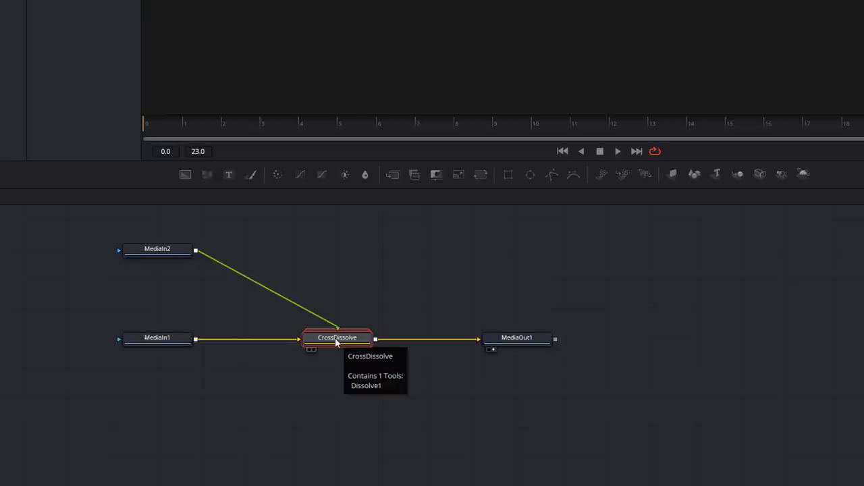
{"action": "right_click", "coordinate": [337, 343]}
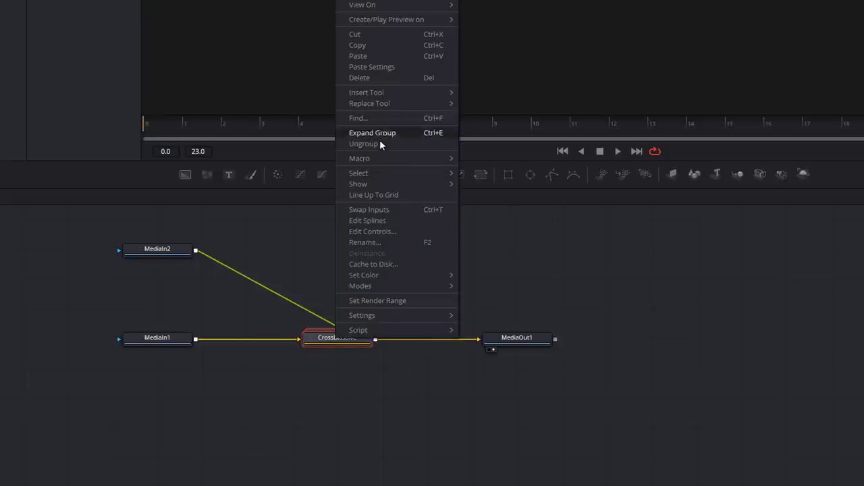
{"action": "left_click", "coordinate": [378, 144]}
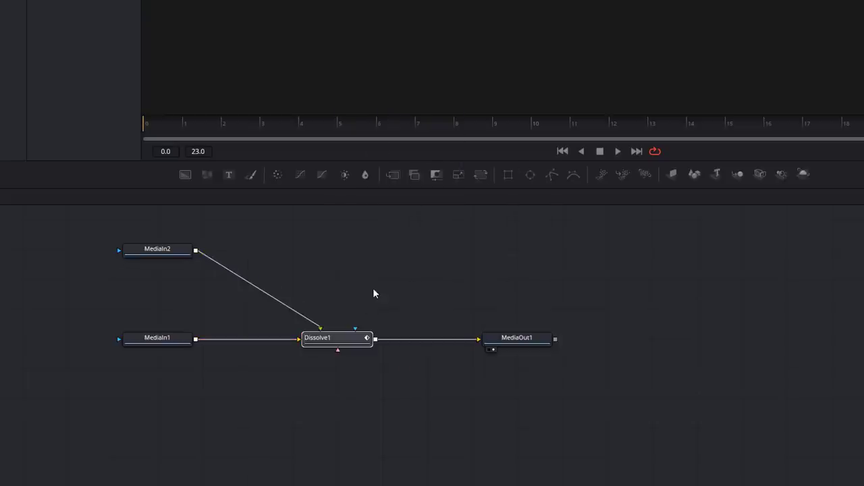
{"action": "left_click", "coordinate": [331, 341]}
{"action": "key", "text": "space"}
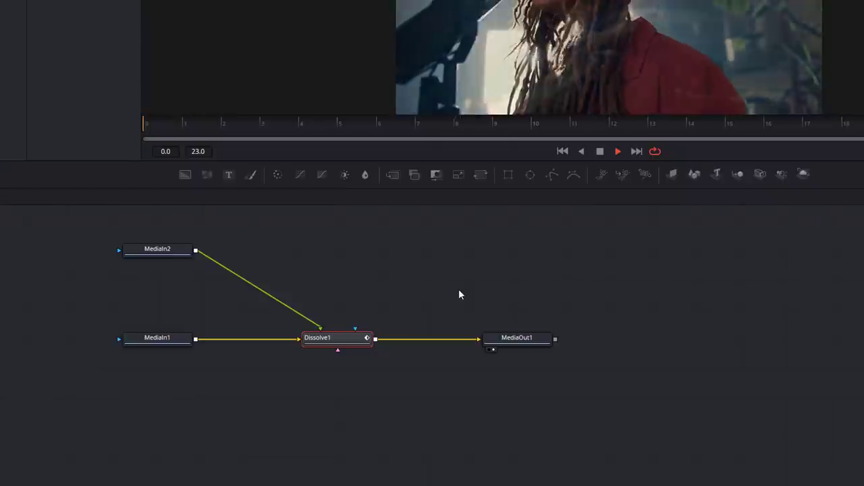
{"action": "key", "text": "space"}
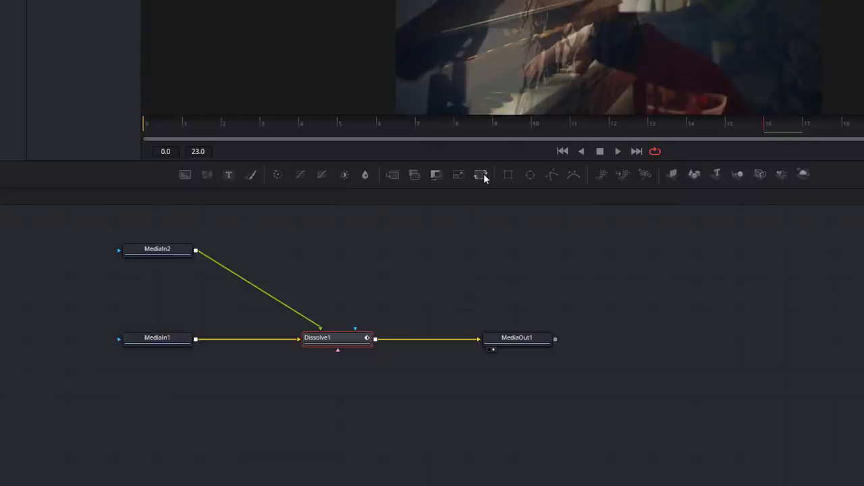
Step: Drop a Transform node between Dissolve1 and MediaOut1 and add an expression to its Angle
{"action": "left_click_drag", "start_coordinate": [481, 175], "coordinate": [431, 338]}
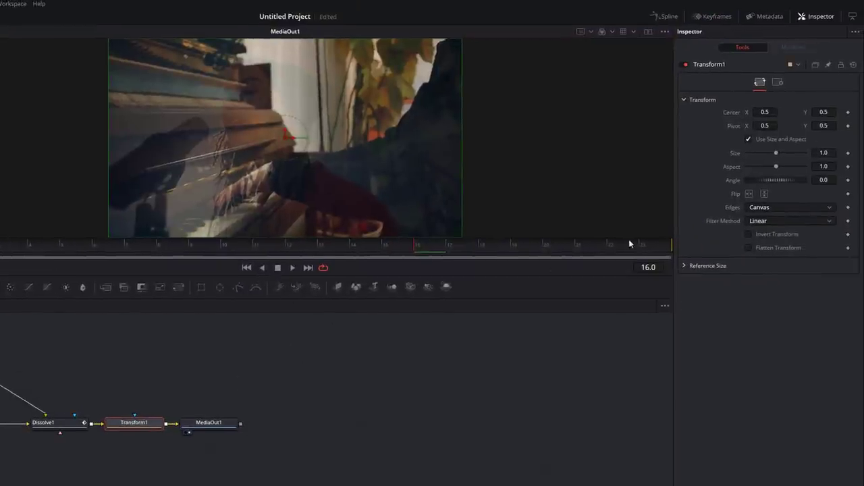
{"action": "right_click", "coordinate": [730, 185]}
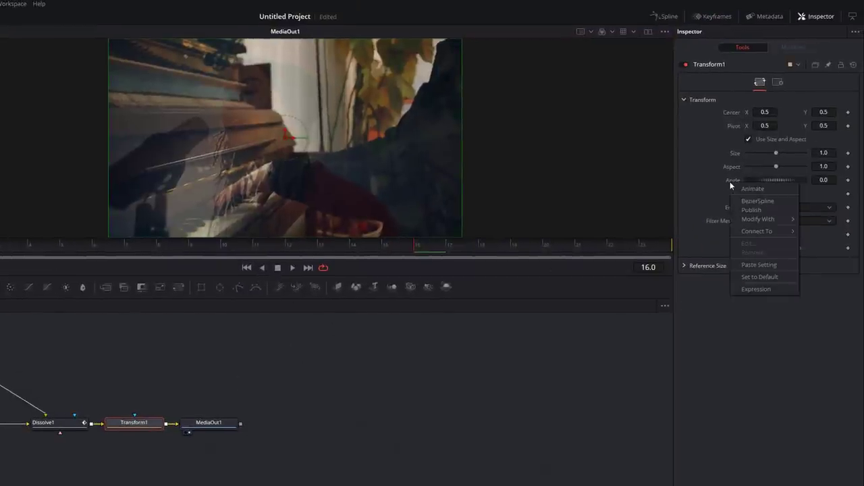
{"action": "left_click", "coordinate": [758, 289]}
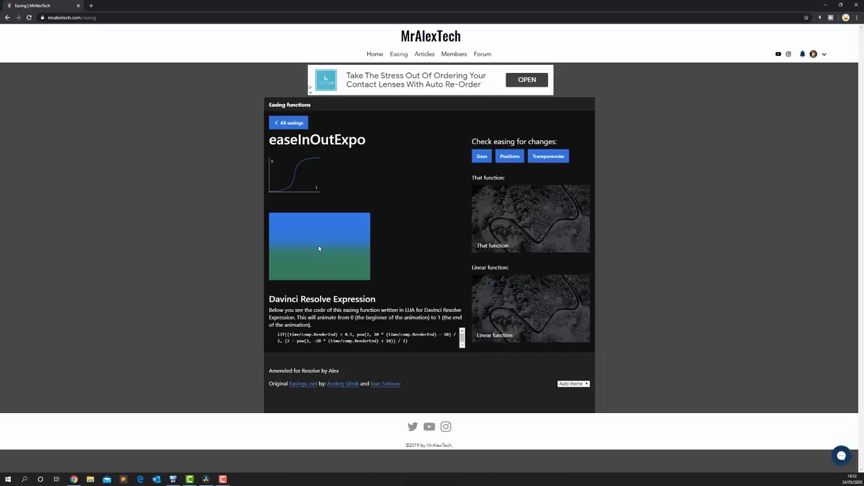
Step: Copy the easeInOutBack Resolve expression from the MrAlexTech easing list, then go back to Resolve
{"action": "left_click", "coordinate": [291, 123]}
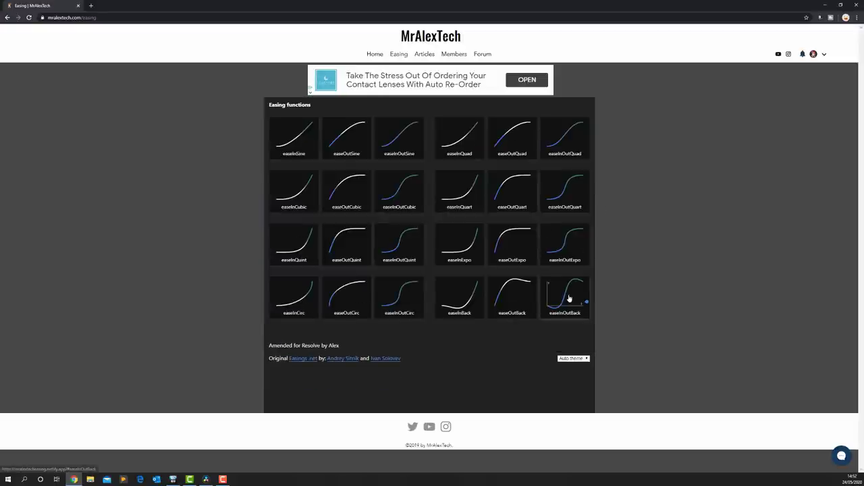
{"action": "left_click", "coordinate": [567, 295]}
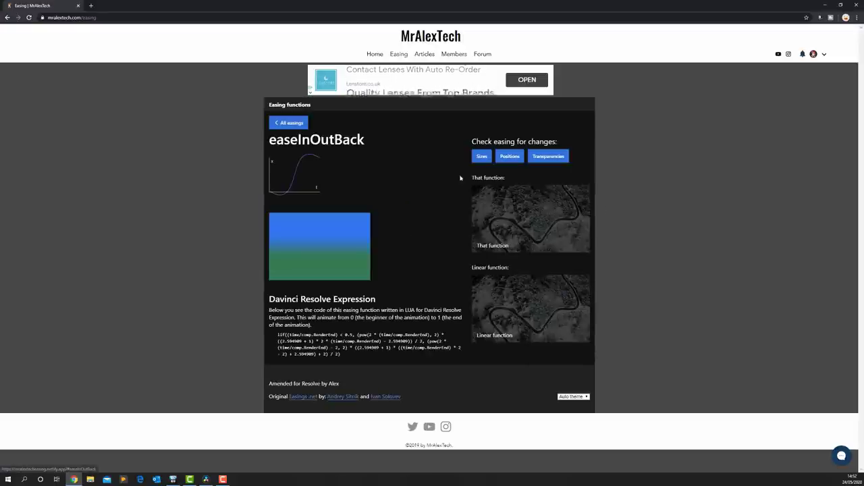
{"action": "left_click", "coordinate": [455, 341]}
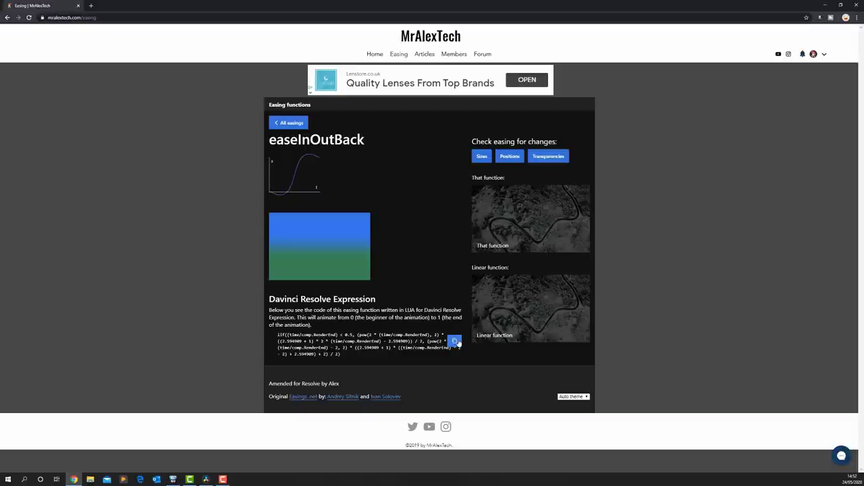
{"action": "key", "text": "alt+Tab"}
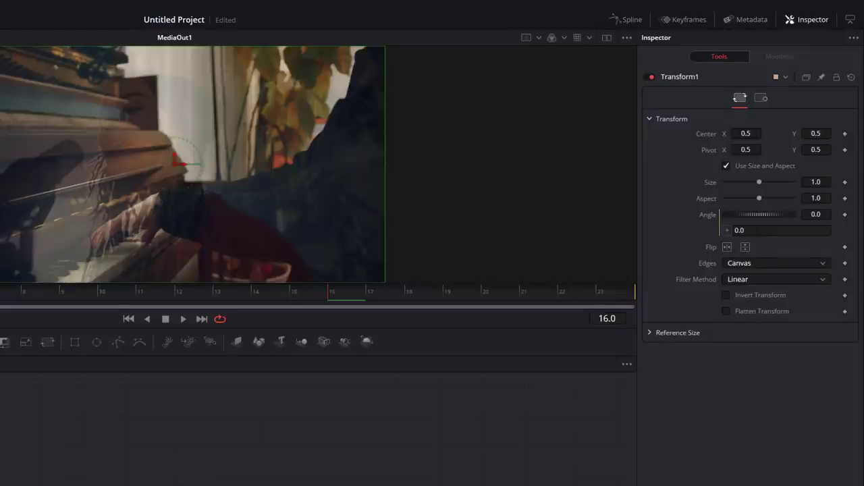
Step: Paste the easeInOutBack expression into Transform1's Angle and set its Edges to Mirror
{"action": "left_click", "coordinate": [768, 230]}
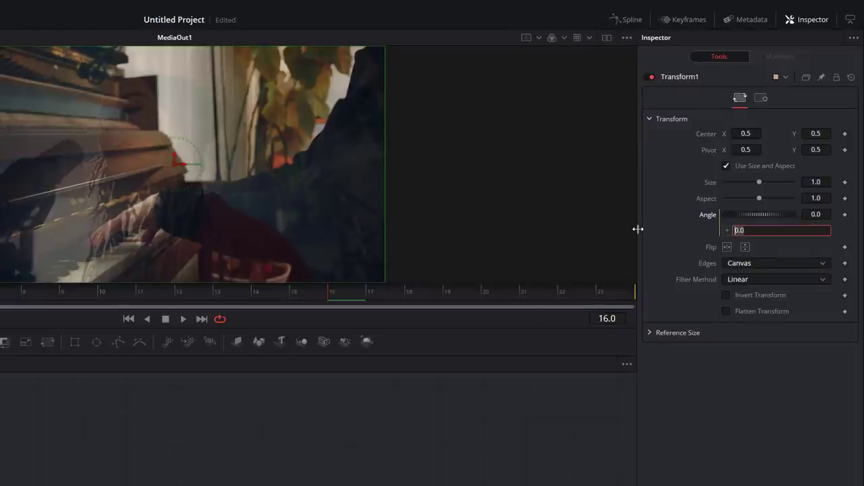
{"action": "key", "text": "ctrl+v"}
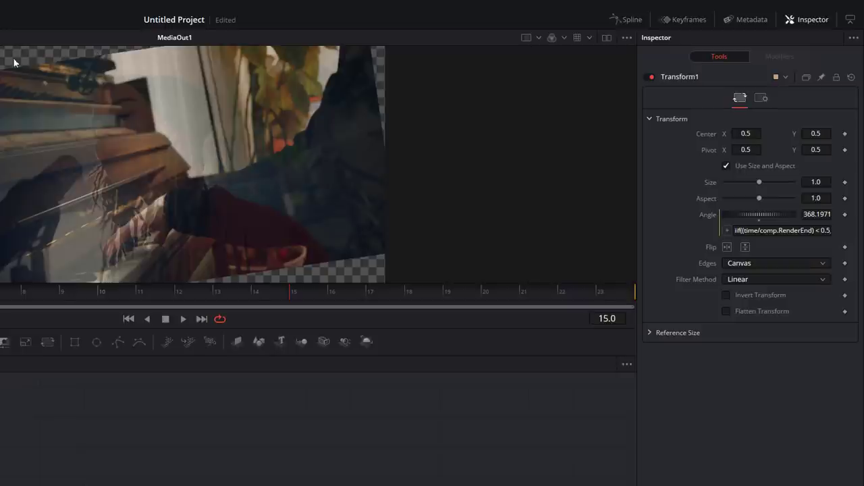
{"action": "left_click", "coordinate": [756, 262]}
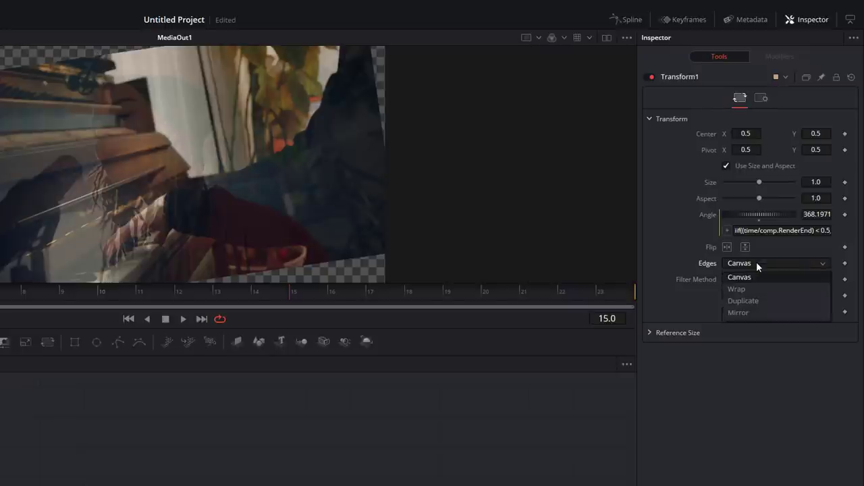
{"action": "left_click", "coordinate": [753, 312]}
Step: On the Edit page, play the Cross Dissolve from just before it to check the mirrored 360° spin
{"action": "left_click", "coordinate": [391, 476]}
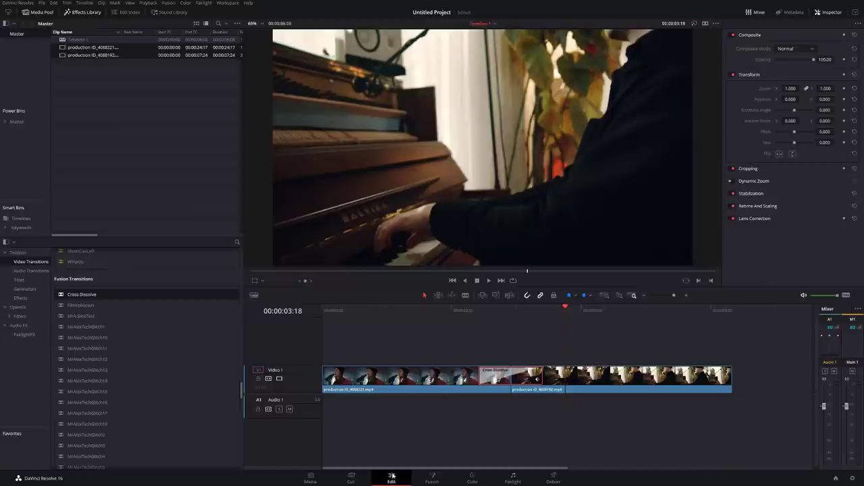
{"action": "left_click", "coordinate": [465, 308]}
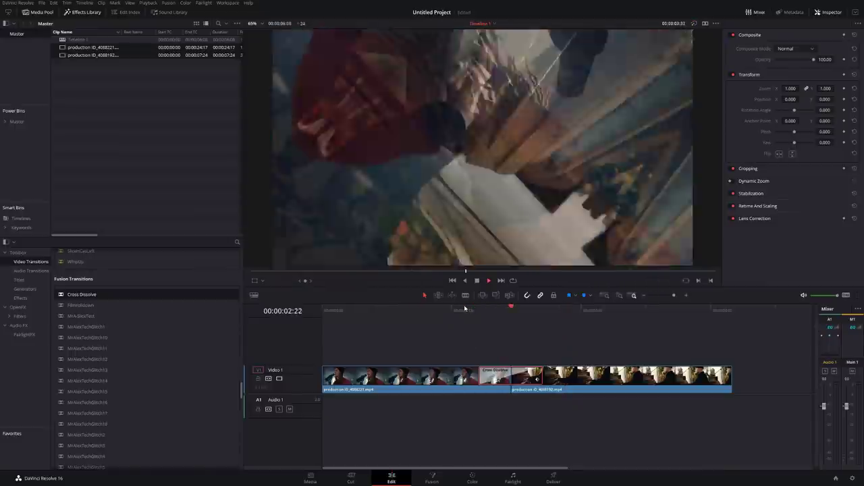
{"action": "left_click", "coordinate": [464, 309]}
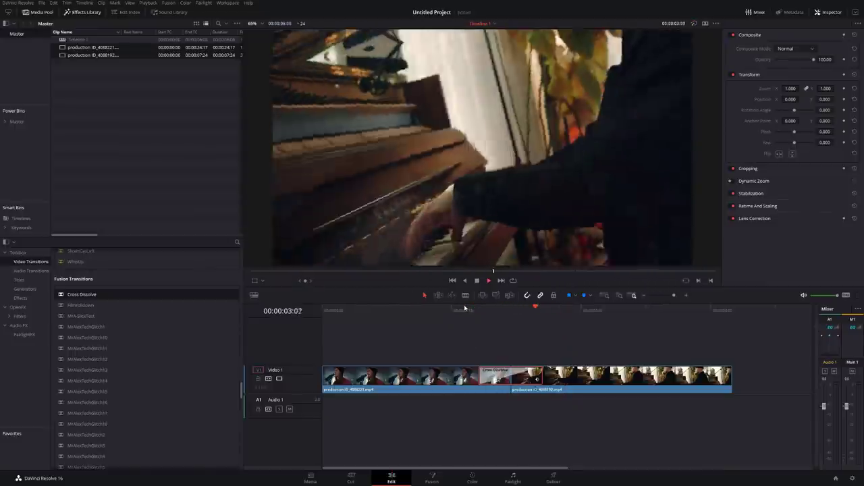
{"action": "left_click", "coordinate": [464, 309]}
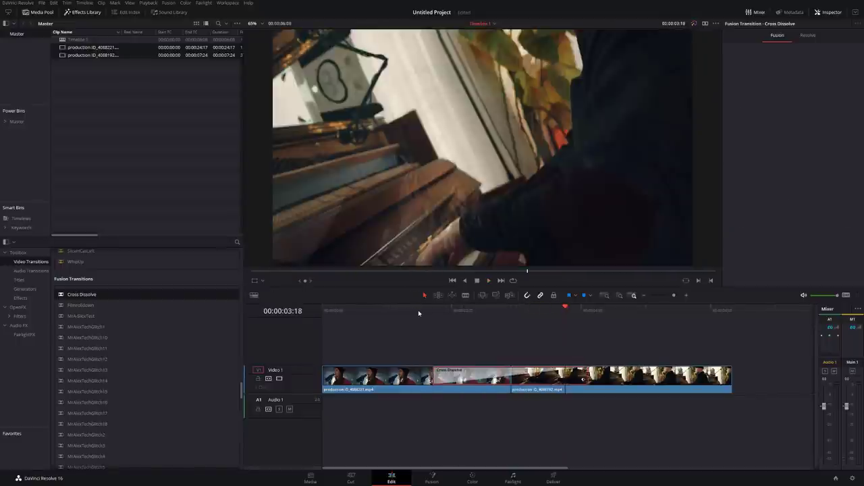
{"action": "left_click", "coordinate": [418, 310]}
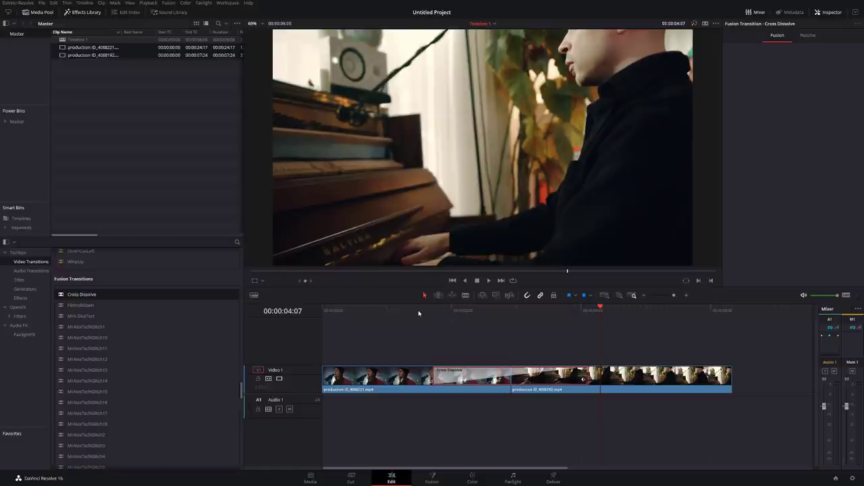
{"action": "left_click", "coordinate": [418, 310]}
{"action": "key", "text": "space"}
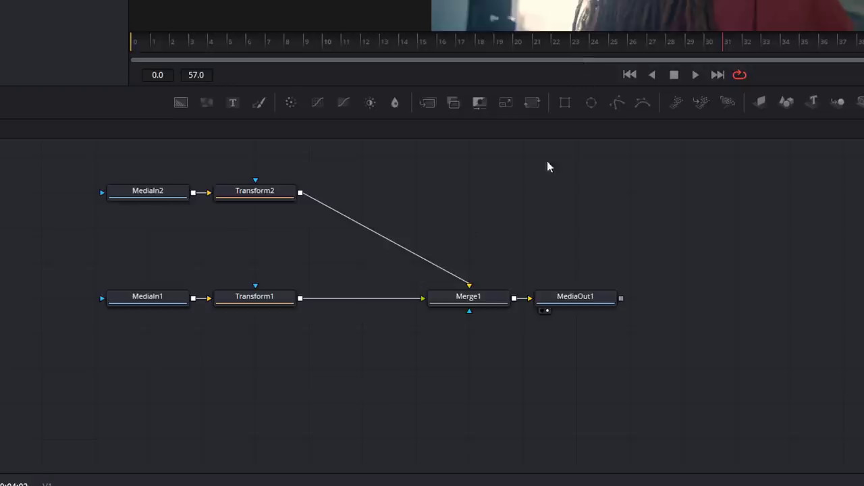
Step: Select Transform1 to show its Center 0.5/0.5, Size 1.0, Angle 0.0 and Canvas edges
{"action": "left_click", "coordinate": [239, 303]}
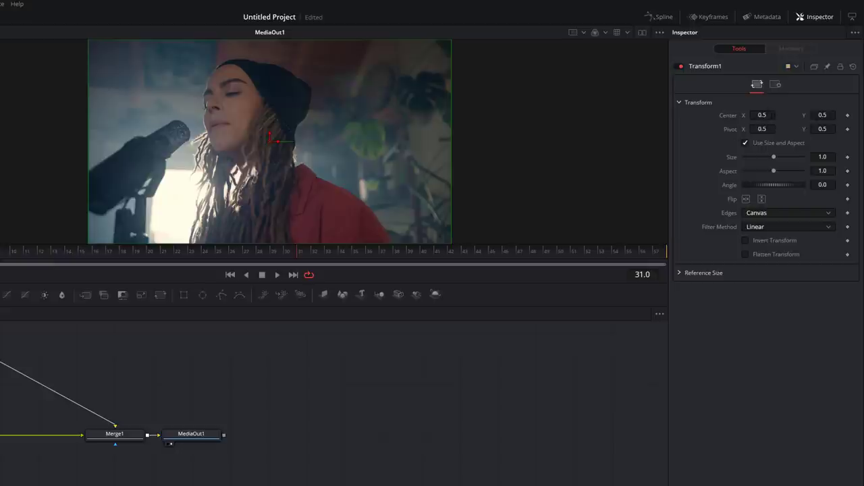
{"action": "left_click_drag", "start_coordinate": [762, 114], "coordinate": [709, 114]}
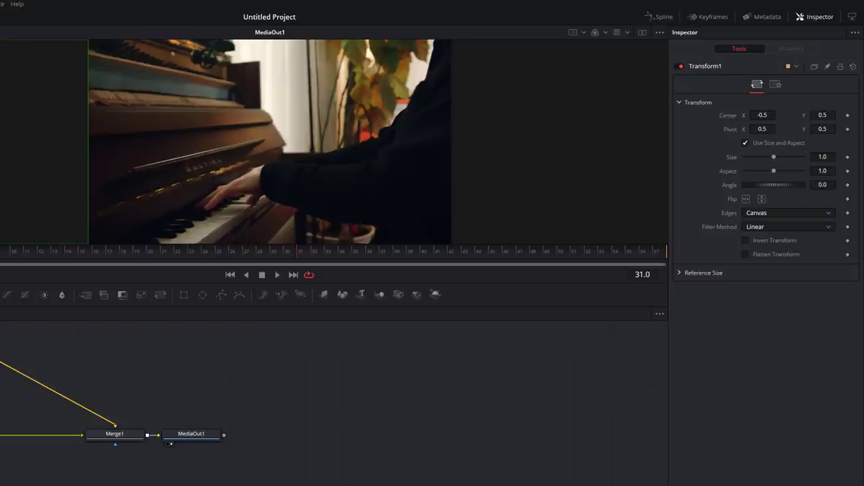
{"action": "left_click", "coordinate": [1, 432]}
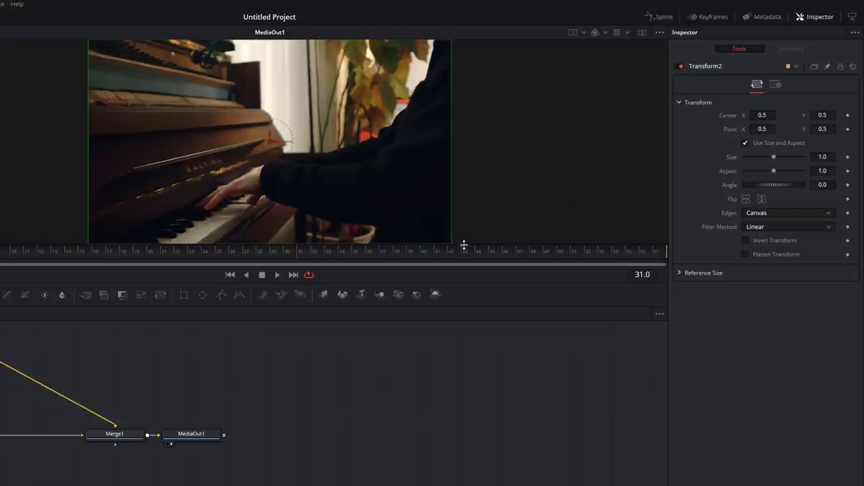
{"action": "mouse_move", "coordinate": [272, 139]}
{"action": "left_mouse_down"}
{"action": "mouse_move", "coordinate": [544, 140]}
{"action": "mouse_move", "coordinate": [272, 140]}
{"action": "left_mouse_up"}
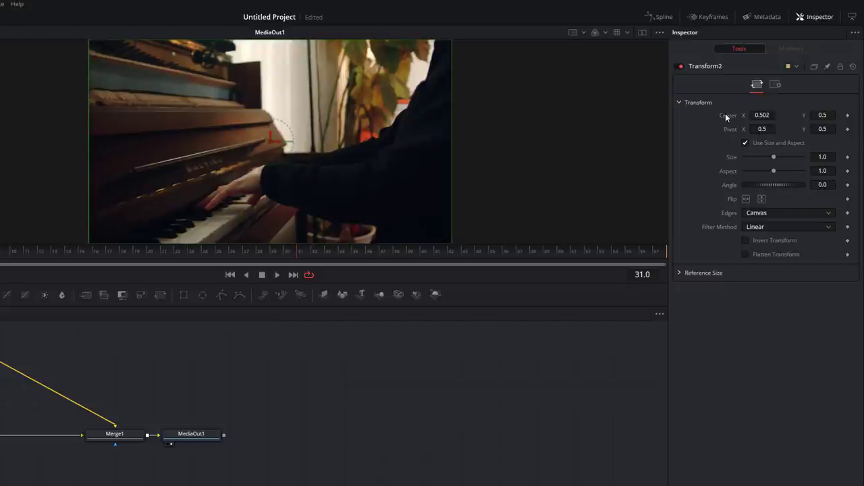
{"action": "left_click_drag", "start_coordinate": [727, 117], "coordinate": [710, 117]}
{"action": "left_click", "coordinate": [22, 419]}
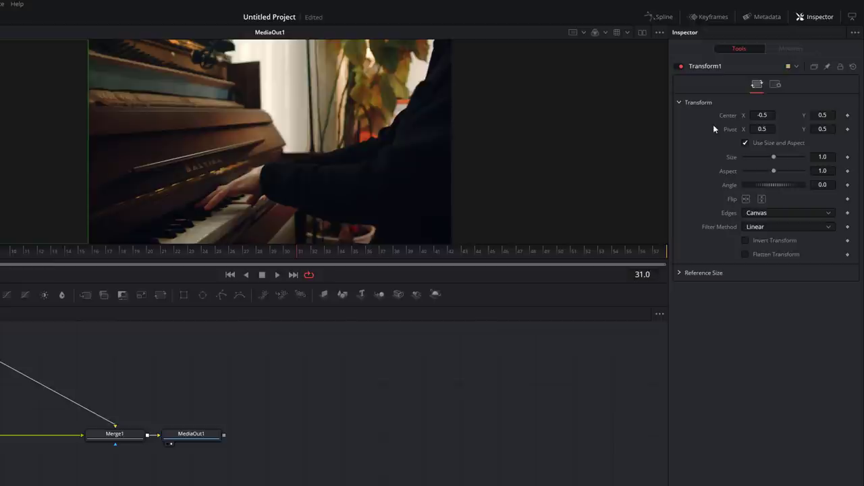
{"action": "left_click_drag", "start_coordinate": [729, 117], "coordinate": [734, 113]}
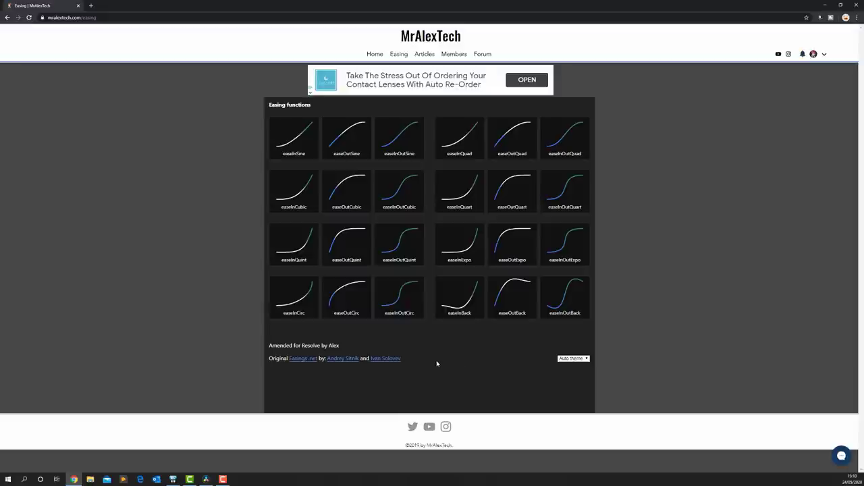
Step: Open the easeInOutCirc easing card to reveal its Resolve expression
{"action": "left_click", "coordinate": [402, 294]}
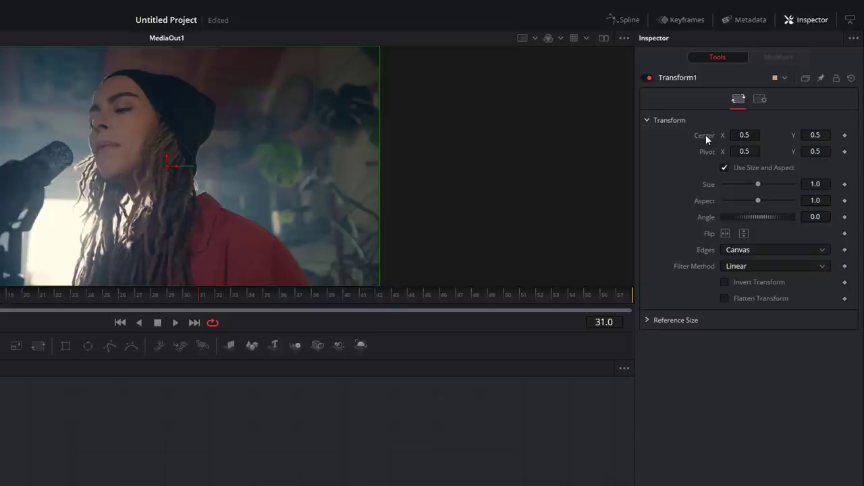
Step: Add an expression to Transform1's Center and paste the easing code with ' - ' edits
{"action": "right_click", "coordinate": [705, 135]}
{"action": "left_click", "coordinate": [727, 264]}
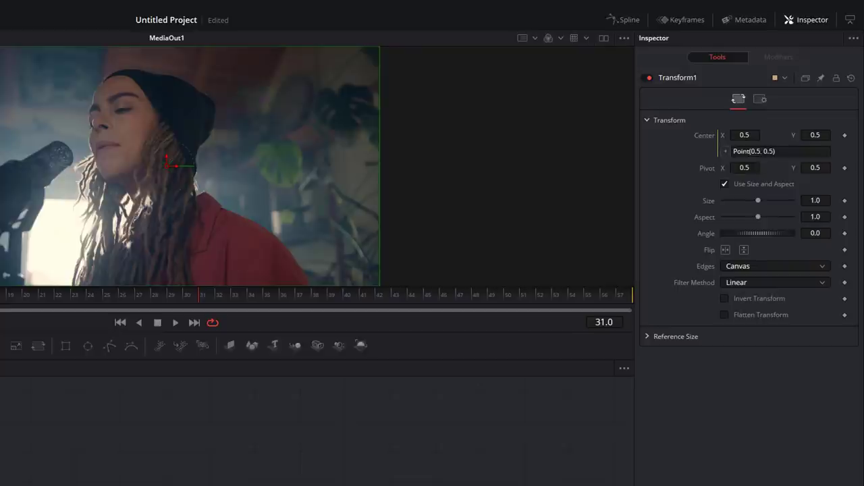
{"action": "left_click", "coordinate": [756, 151]}
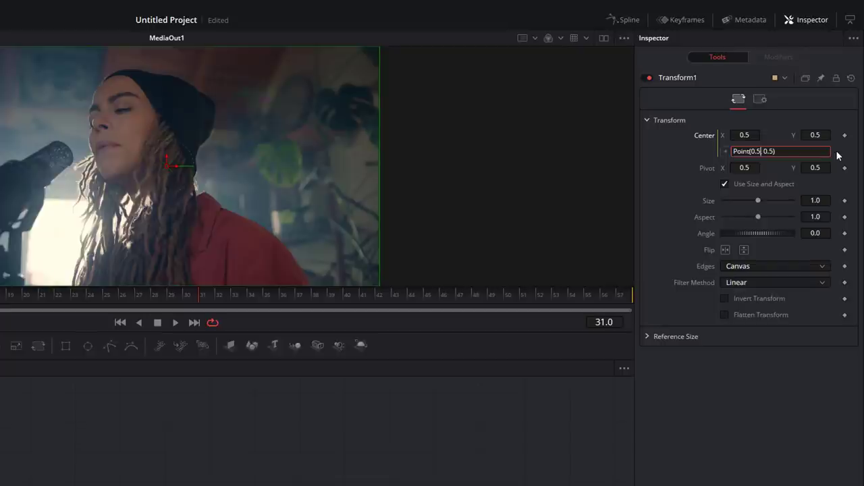
{"action": "type", "text": "-"}
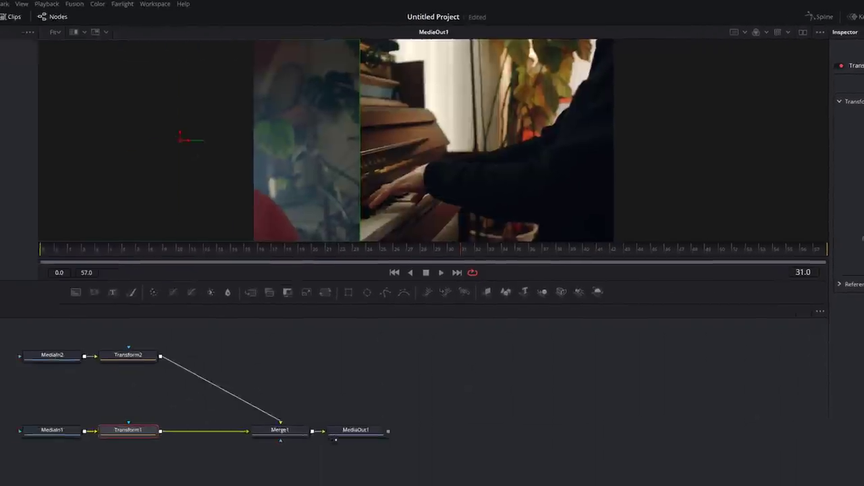
Step: Play the comp to preview the singer clip sliding out to the left
{"action": "key", "text": "space"}
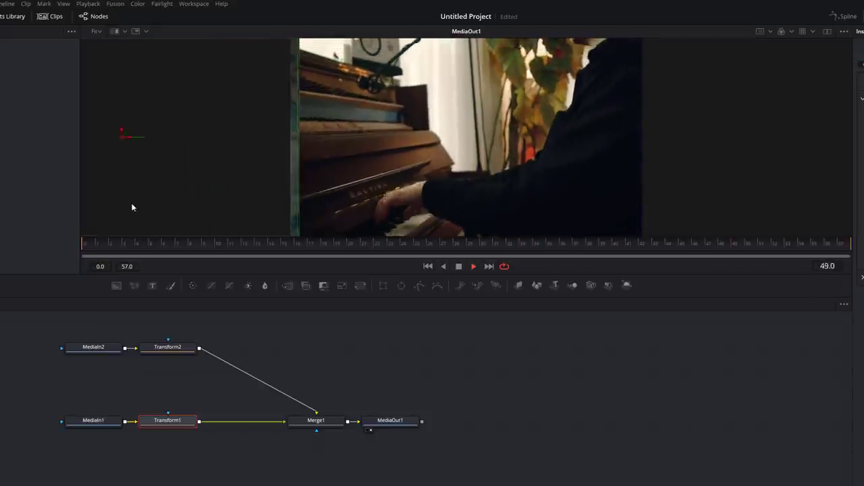
{"action": "key", "text": "space"}
{"action": "left_click", "coordinate": [172, 349]}
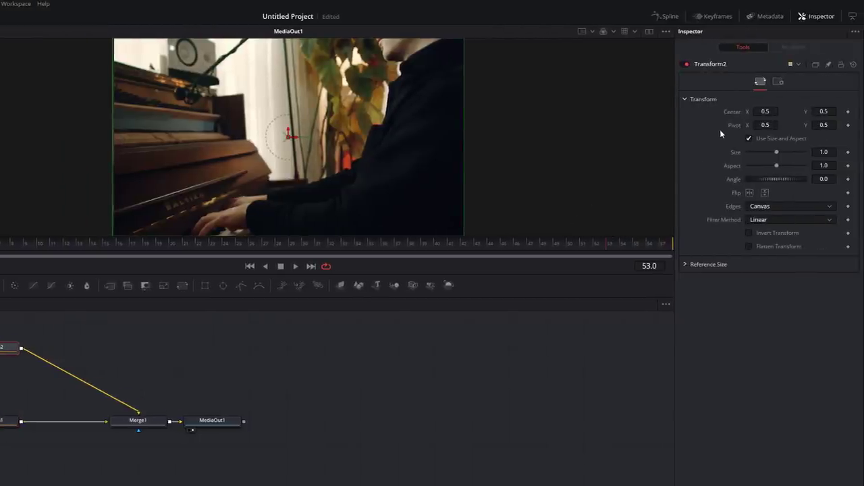
Step: Give Transform2's Center a Point(1.5 - easing) expression and commit it
{"action": "right_click", "coordinate": [730, 110]}
{"action": "left_click", "coordinate": [759, 199]}
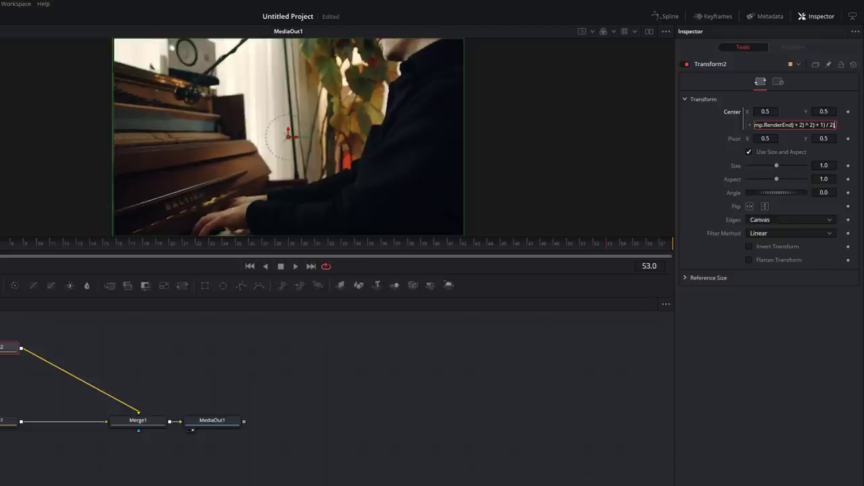
{"action": "key", "text": "Return"}
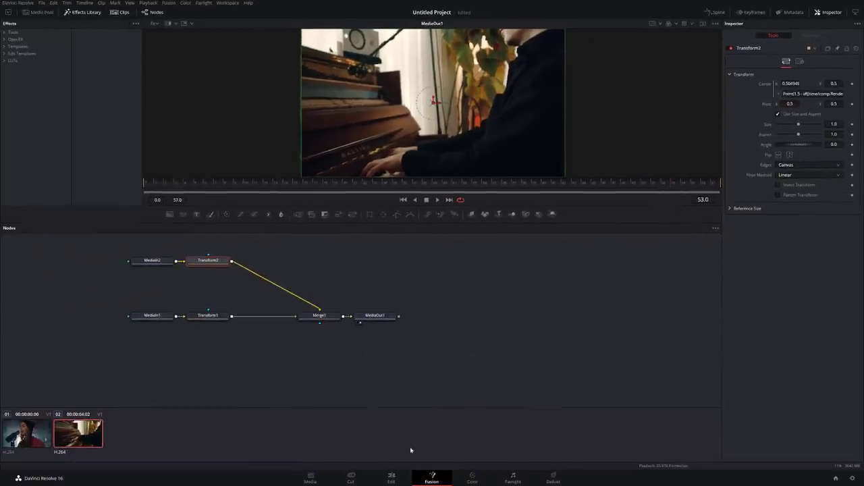
Step: On the Edit page, play the whip transition from just before the Cross Dissolve
{"action": "left_click", "coordinate": [392, 478]}
{"action": "left_click", "coordinate": [414, 310]}
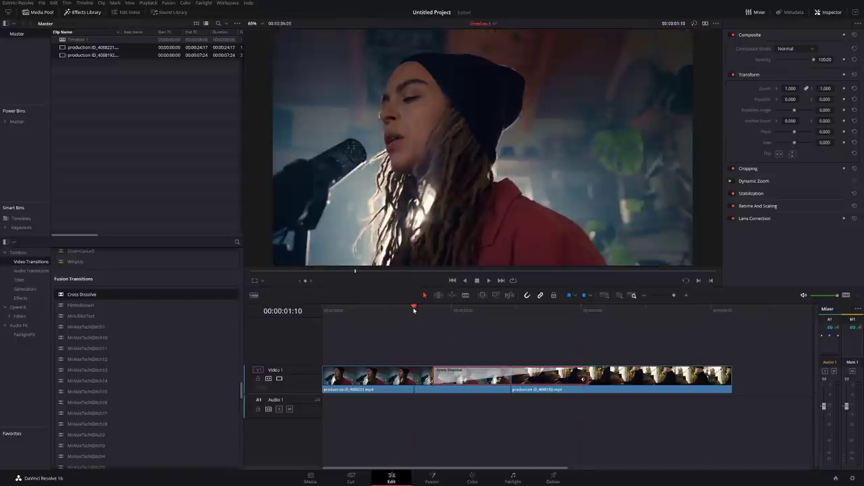
{"action": "key", "text": "space"}
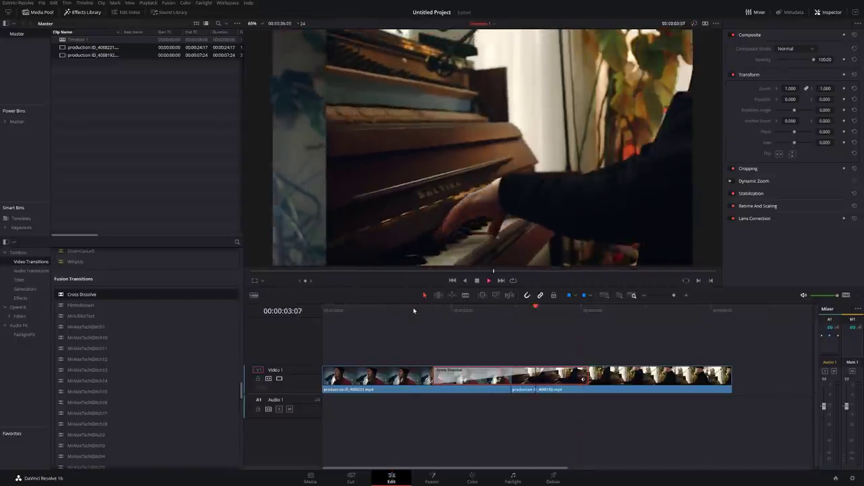
{"action": "left_click", "coordinate": [413, 310]}
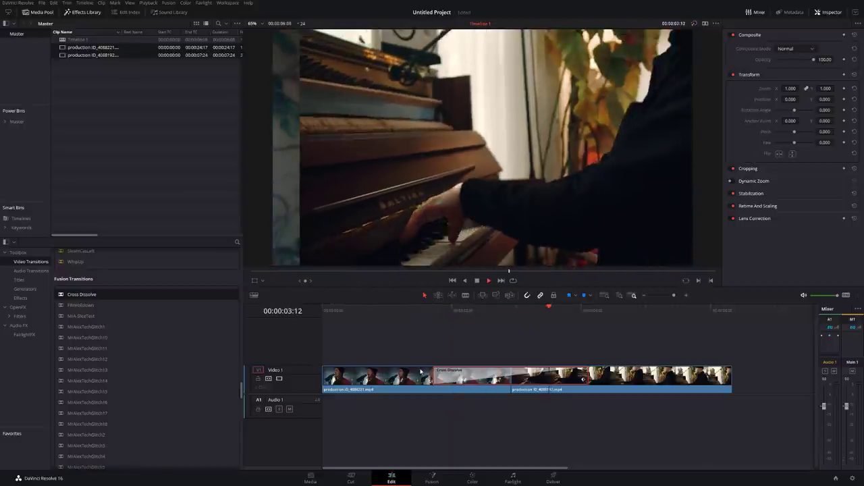
{"action": "key", "text": "space"}
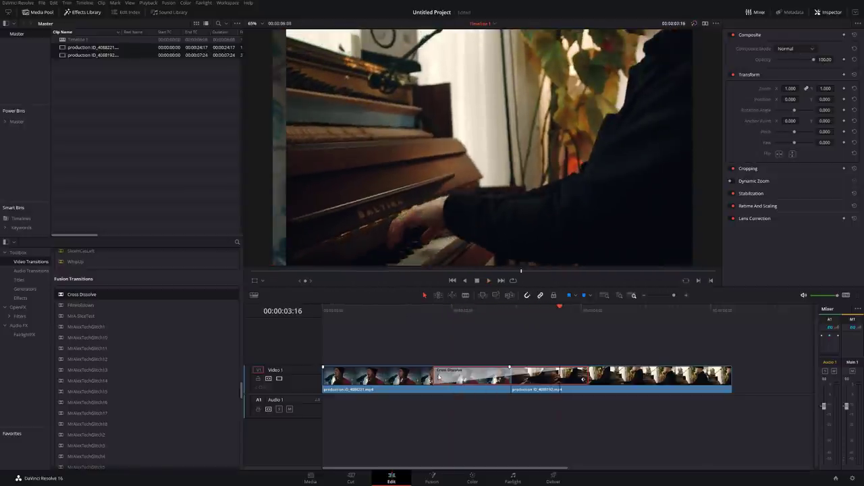
Step: Drag the Cross Dissolve later across the cut and replay the singer-to-piano whip
{"action": "left_click_drag", "start_coordinate": [433, 375], "coordinate": [474, 378]}
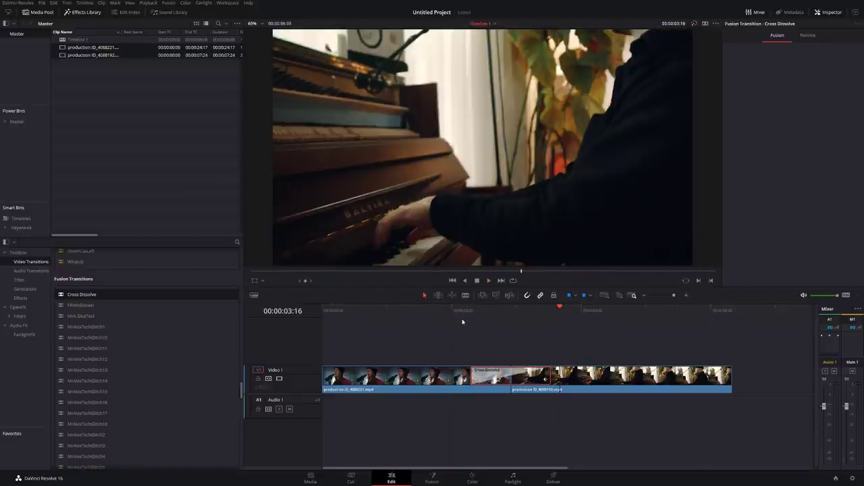
{"action": "left_click", "coordinate": [458, 312]}
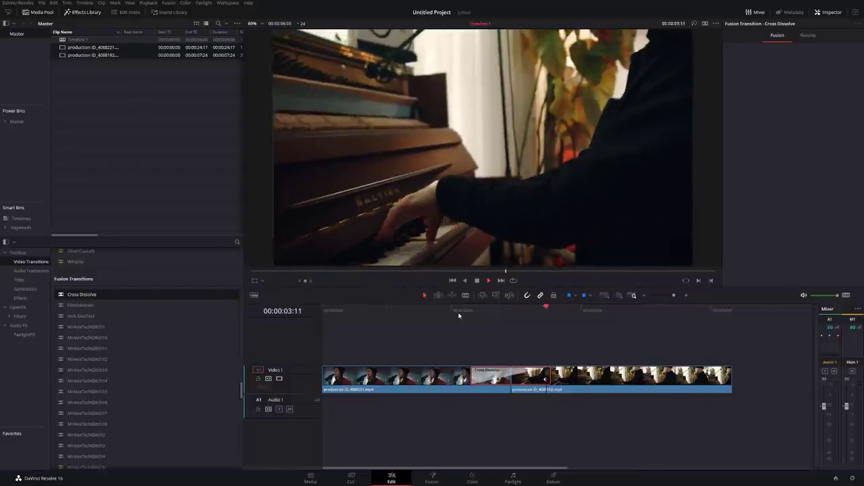
{"action": "left_click", "coordinate": [456, 314]}
{"action": "key", "text": "space"}
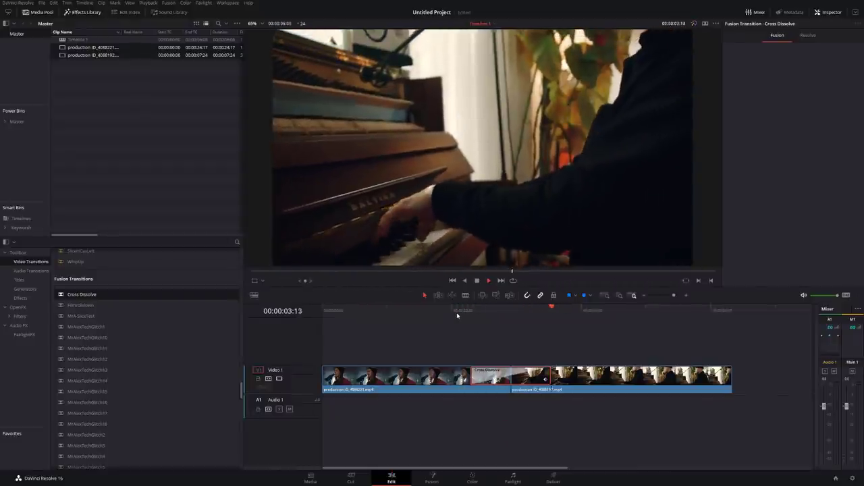
{"action": "left_click", "coordinate": [457, 312]}
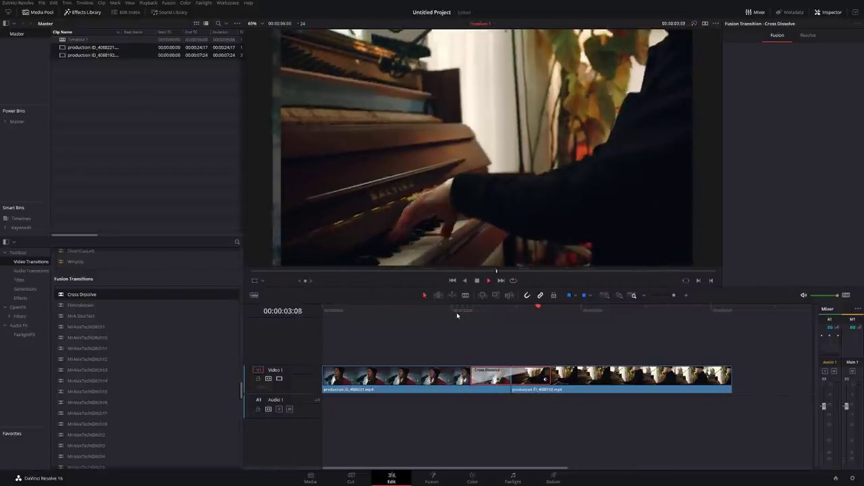
{"action": "key", "text": "space"}
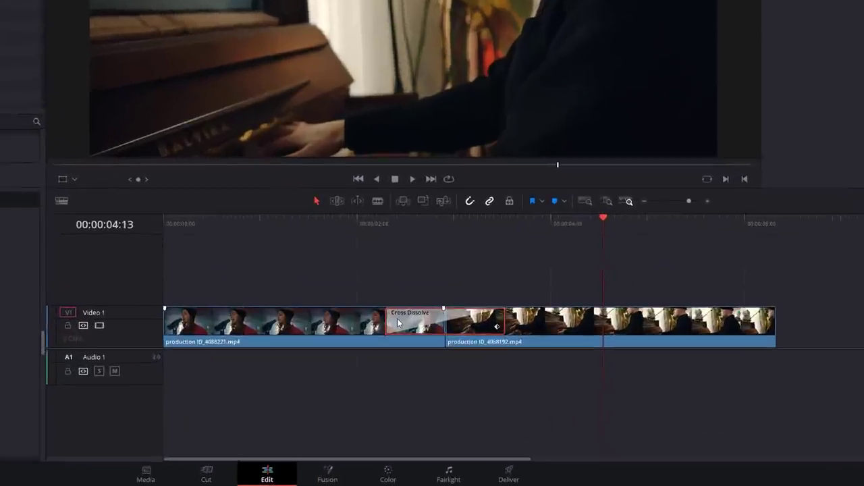
{"action": "right_click", "coordinate": [479, 374]}
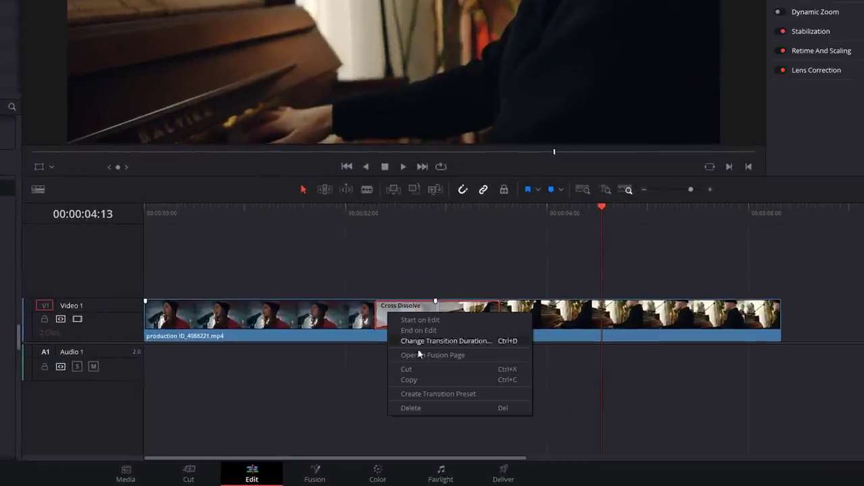